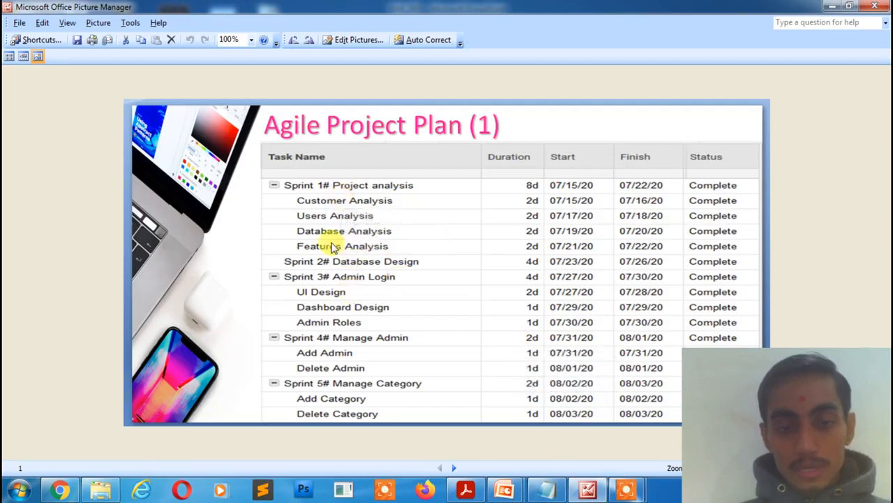
- Review the Agile Project Plane section in the 3_practical notes, covering the Sprint 1 to Sprint 3 tasks
click(549, 492)
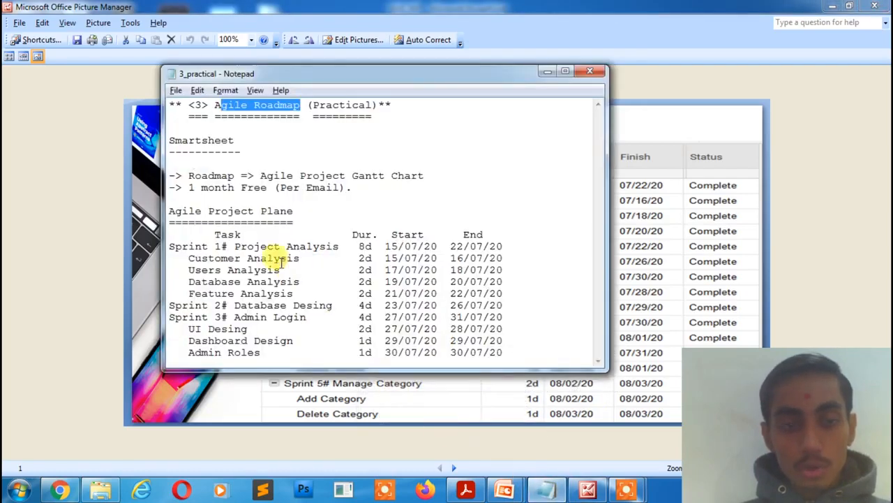
click(169, 210)
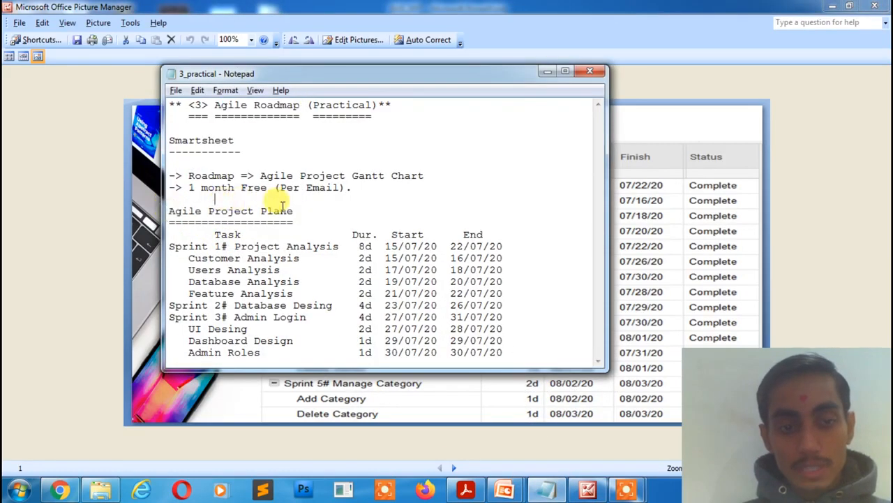
shift+click(293, 210)
drag(175, 246, 282, 293)
drag(203, 305, 261, 304)
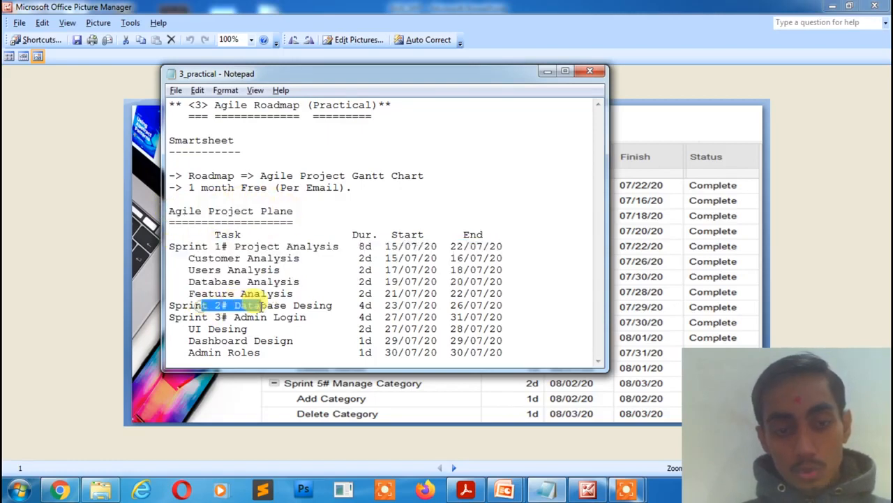
drag(189, 319, 259, 342)
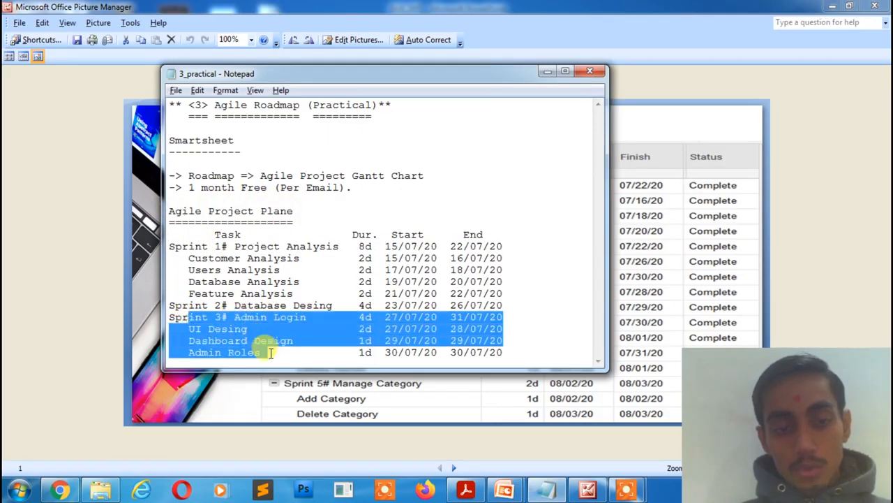
click(309, 335)
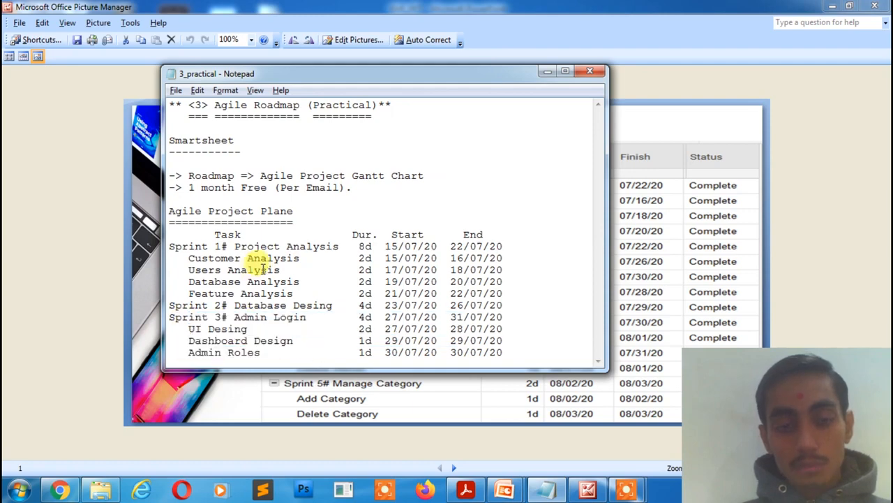
click(546, 71)
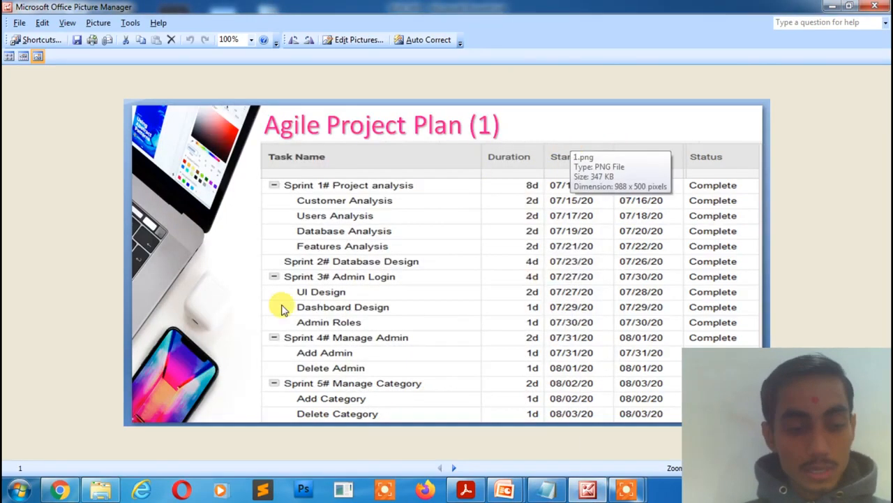
- Switch to Chrome, search Google for "smartsheet login" and open the Smartsheet website in a new tab
click(60, 490)
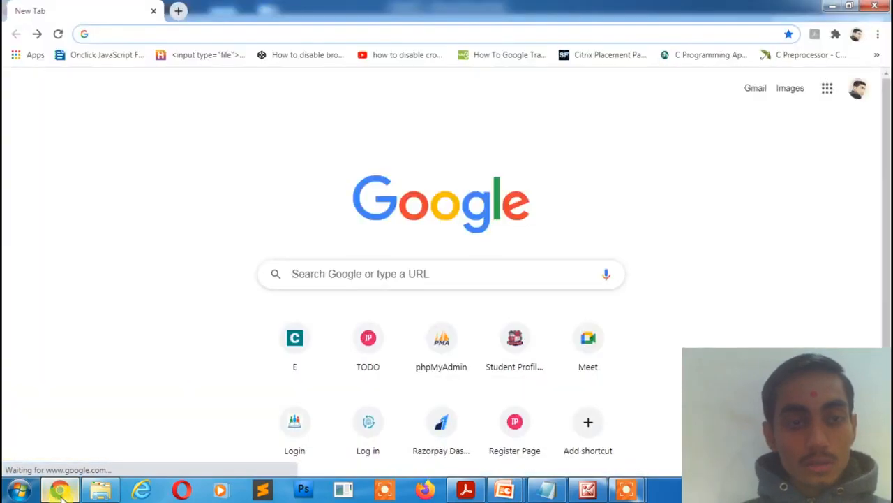
click(144, 33)
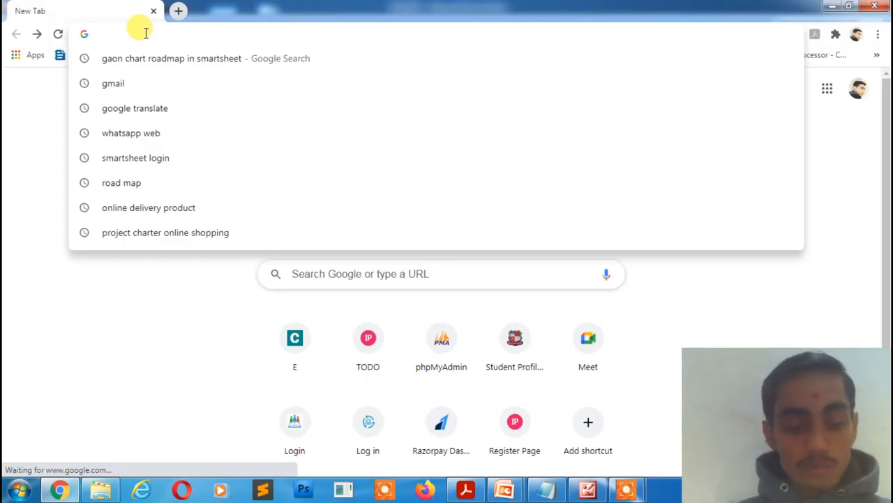
text(smartsheet login)
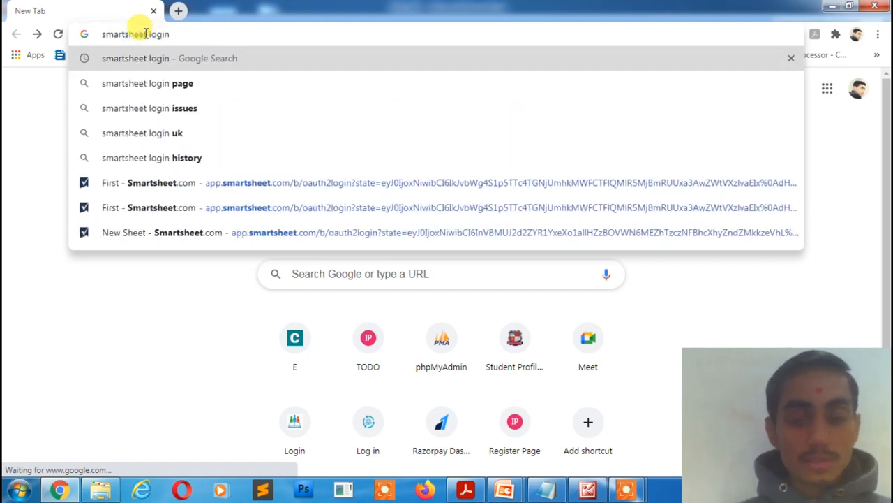
key(Return)
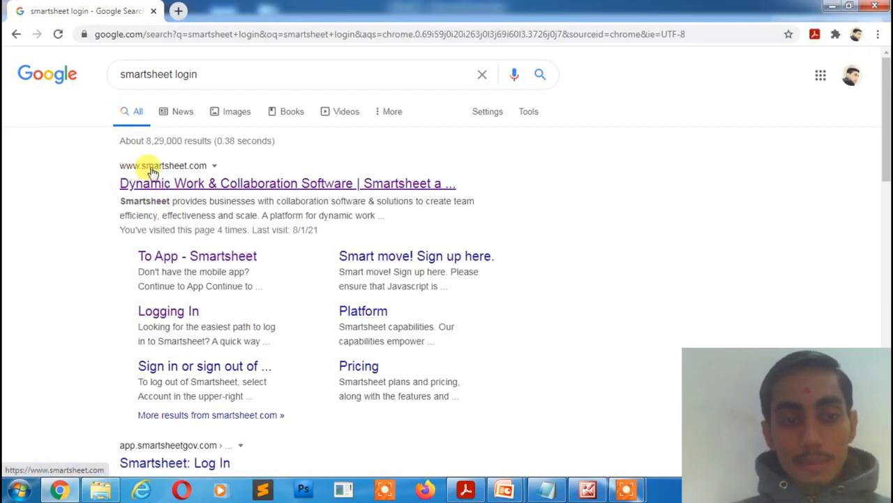
middle_click(208, 185)
click(219, 8)
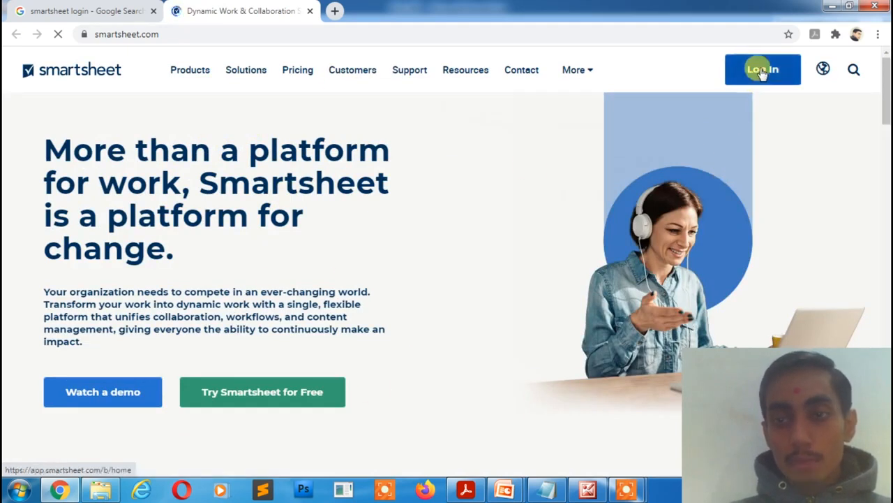
- Log in to Smartsheet with the Smile Company Google account and open the Solution Center for creating new items
click(765, 71)
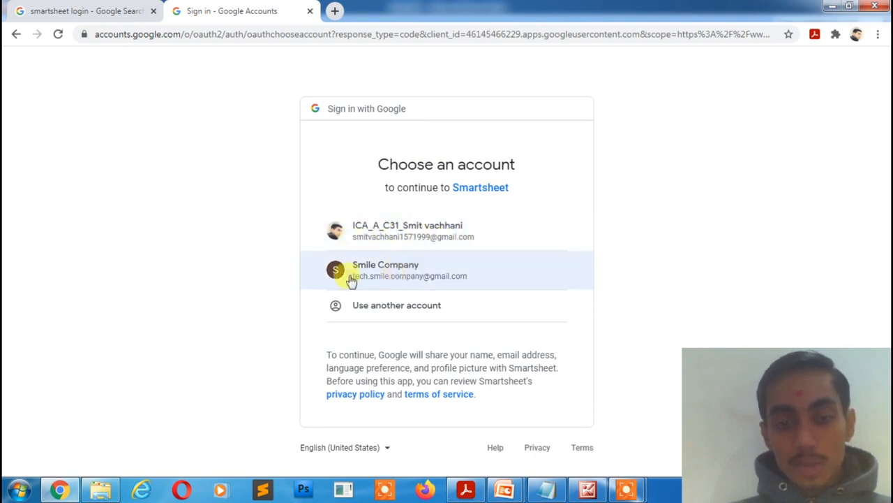
click(395, 278)
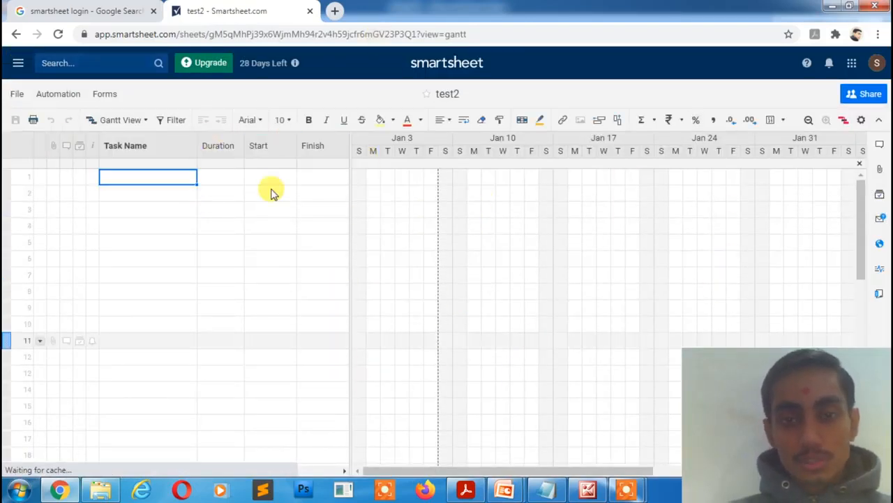
click(17, 65)
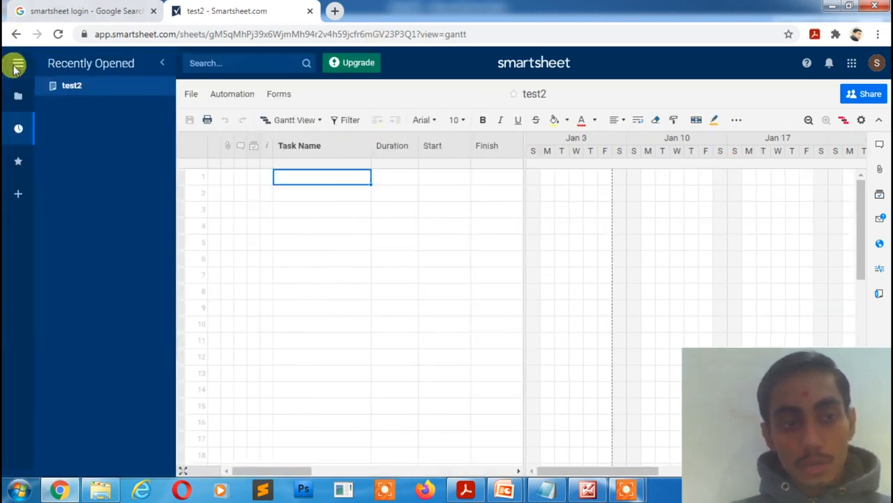
click(18, 194)
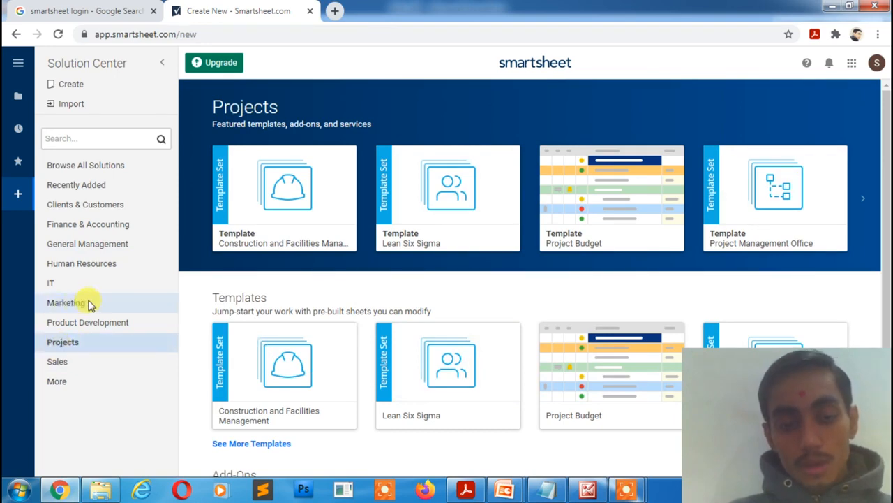
- Copy the text "Agile Project Gantt" from the roadmap line of the 3_practical notes and return to Smartsheet
click(543, 489)
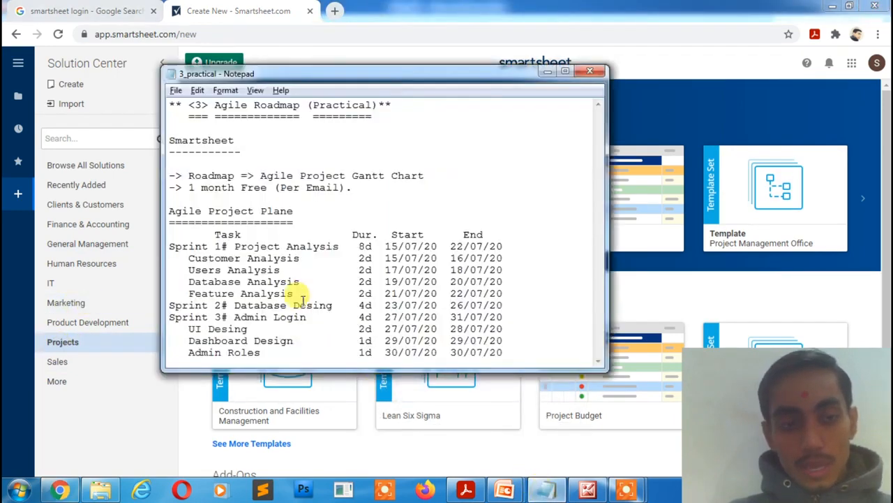
drag(201, 175, 374, 175)
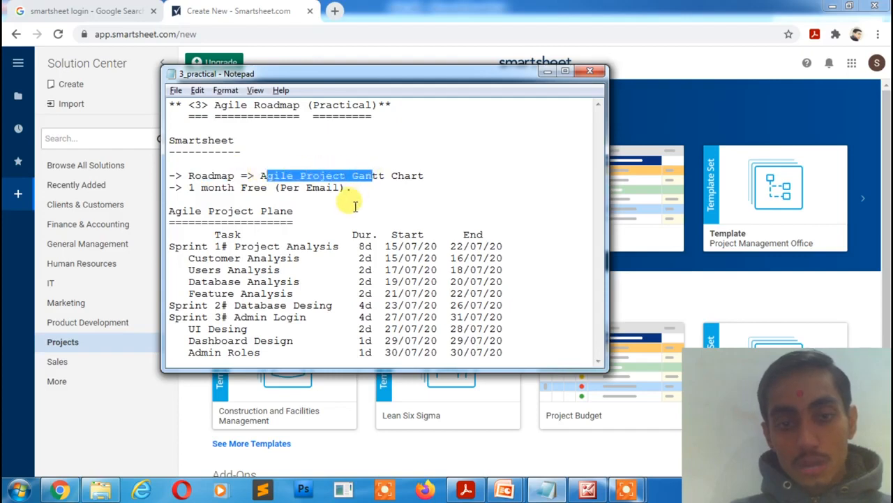
click(354, 206)
drag(259, 175, 381, 177)
key(ctrl+c)
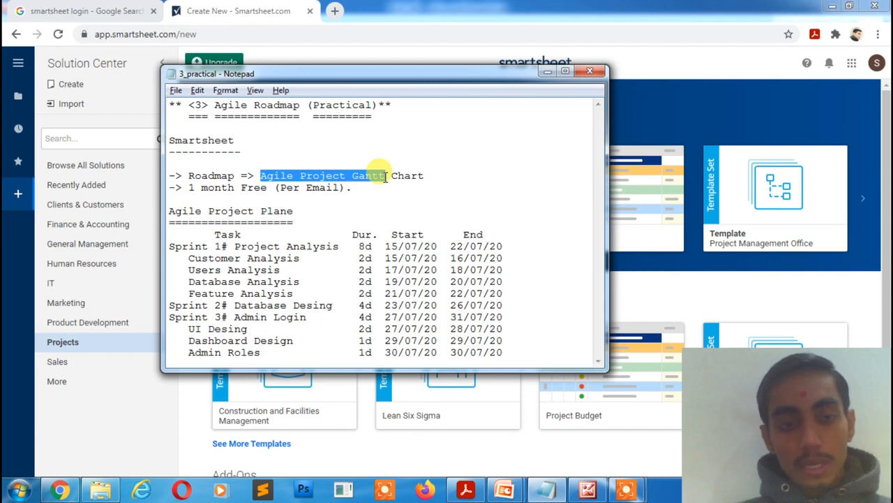
click(116, 123)
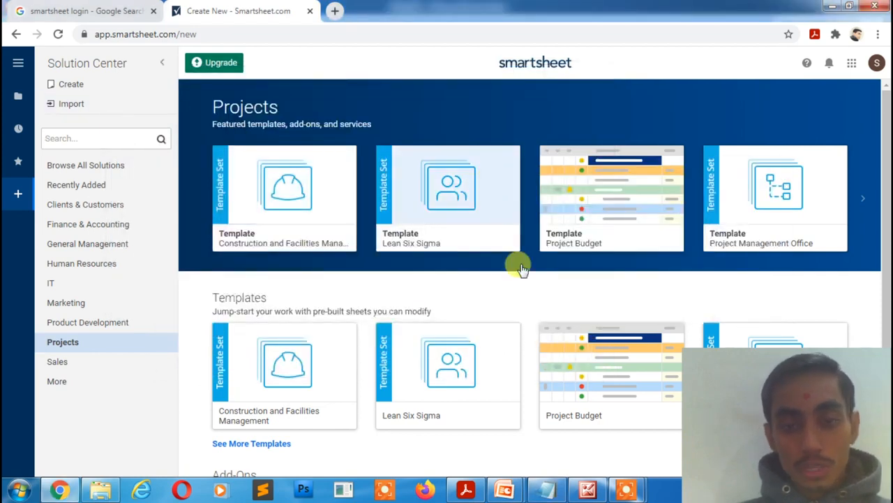
- Search the Solution Center templates for "Agile Project Gantt" using the copied text
scroll(467, 314, down, 2)
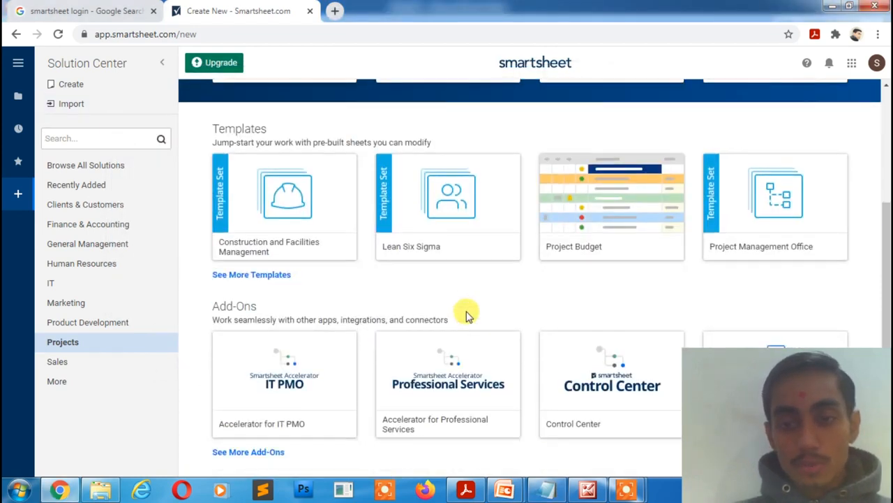
scroll(466, 314, up, 2)
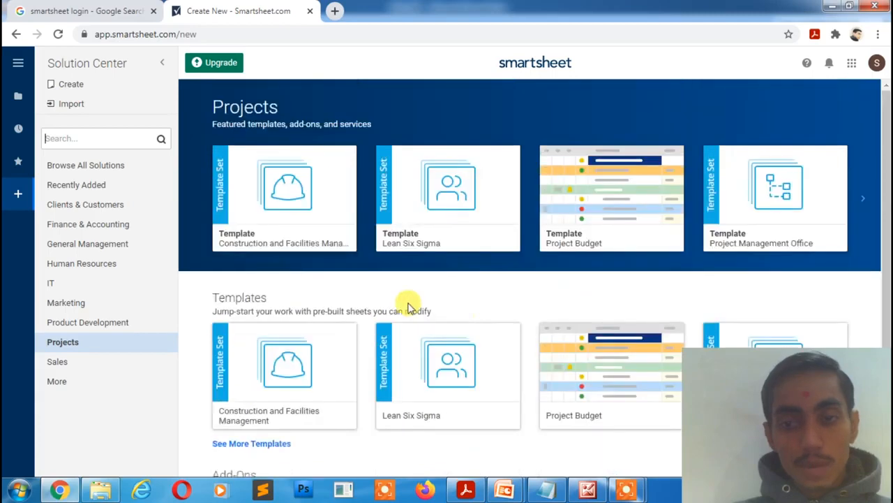
click(114, 139)
key(ctrl+v)
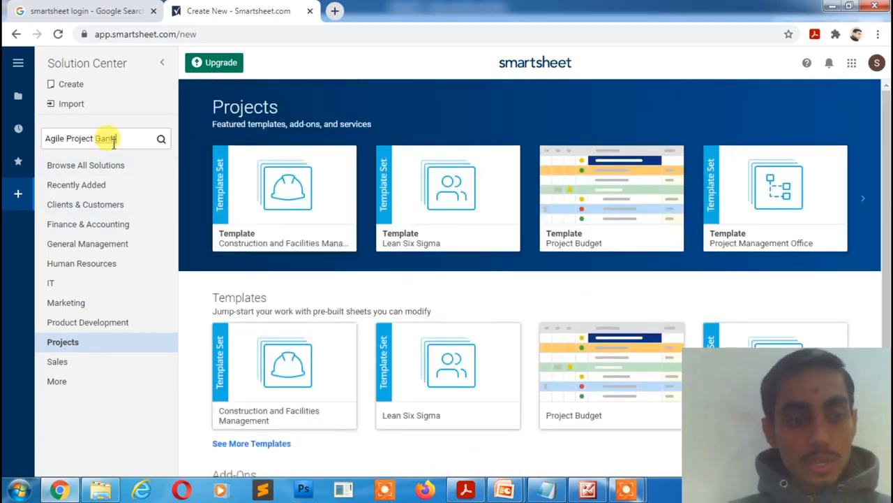
key(Return)
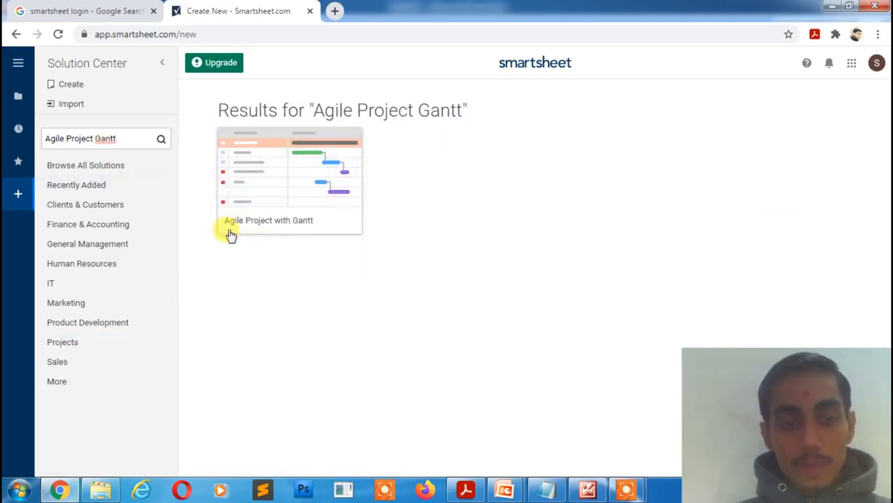
- Use the Agile Project with Gantt template and accept opening the existing copy of its folder
click(295, 168)
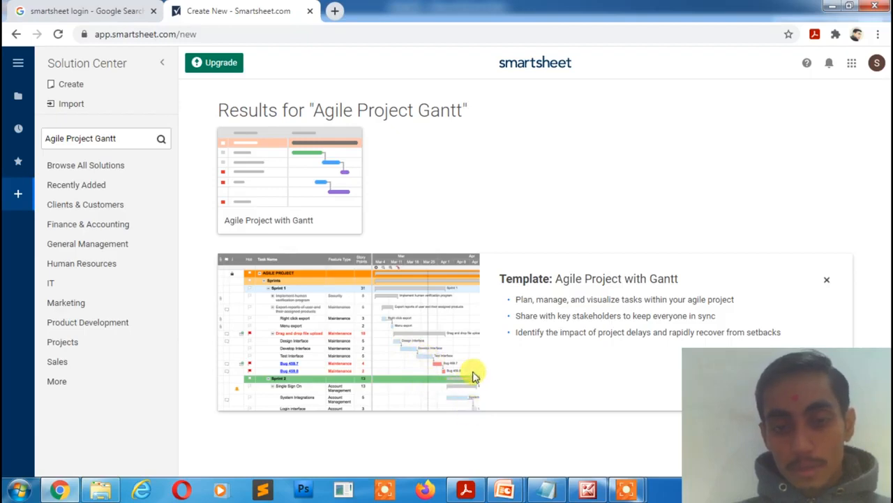
drag(763, 416, 617, 411)
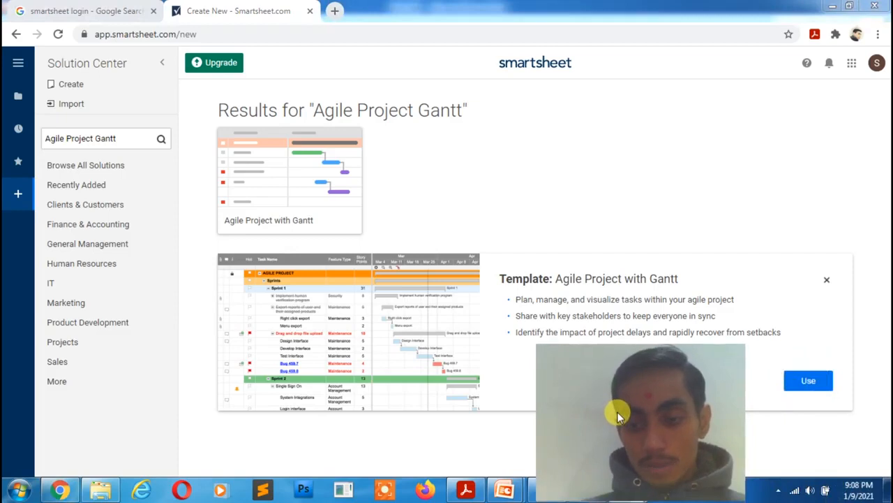
click(807, 382)
drag(672, 397, 771, 417)
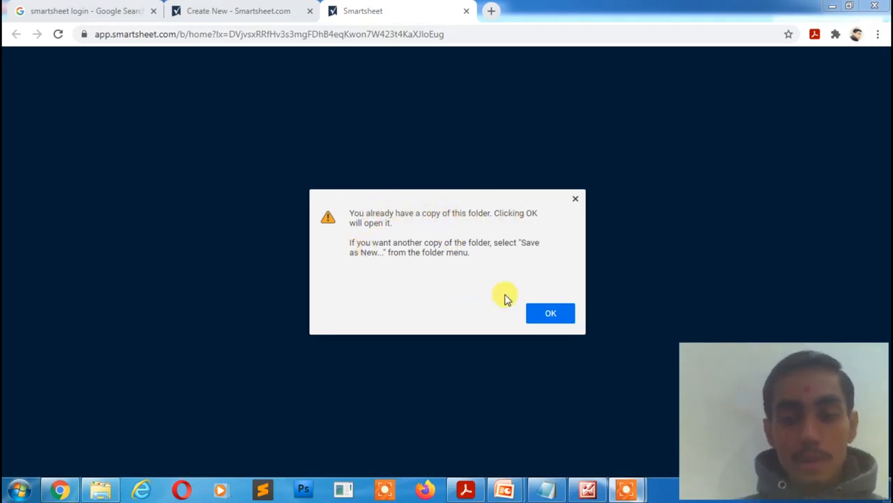
click(552, 314)
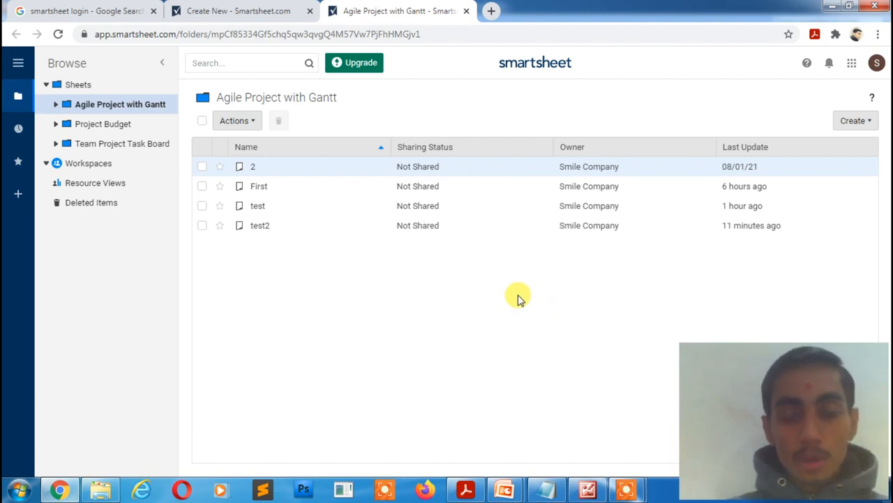
- Create a Project sheet named my_first_rodmap in the Agile Project with Gantt folder and open it
click(850, 122)
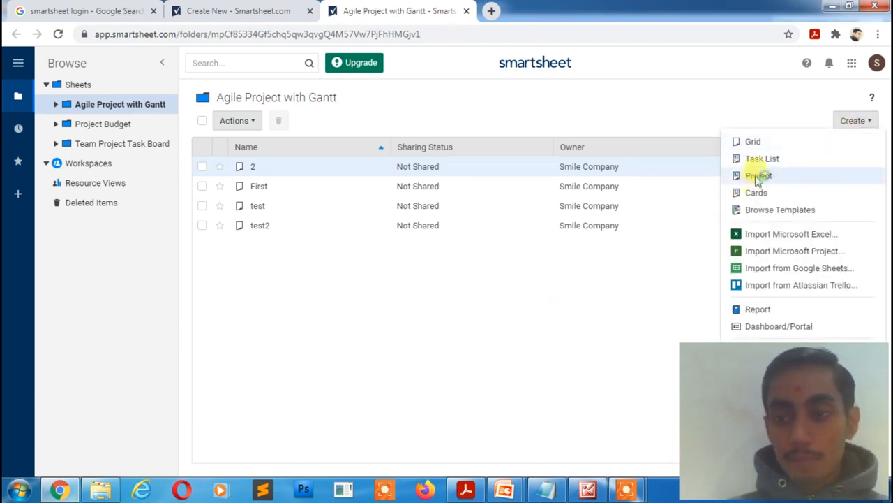
click(759, 175)
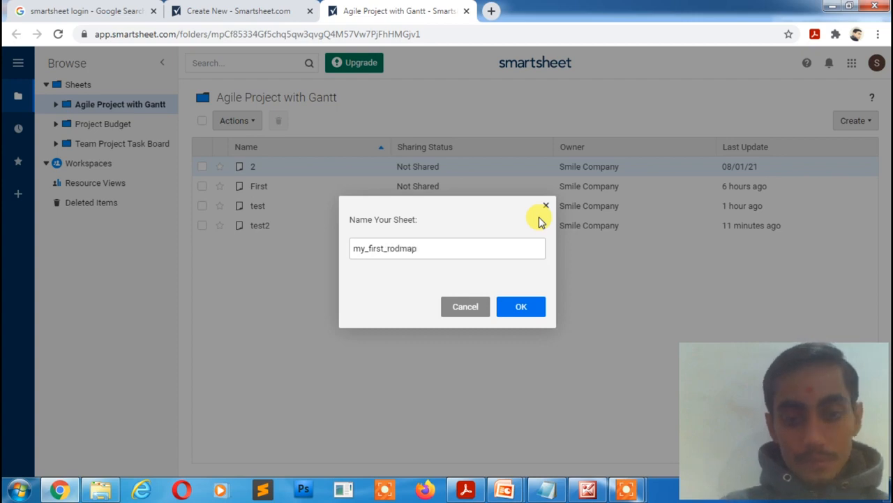
key(Return)
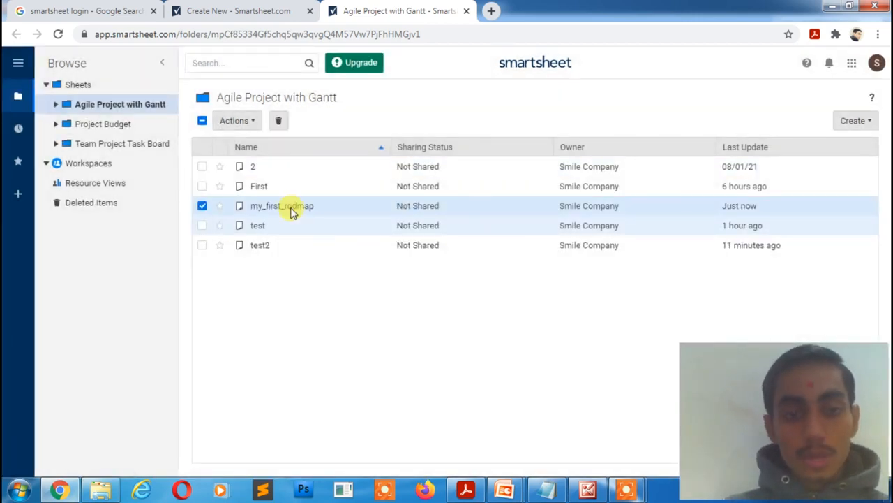
click(294, 207)
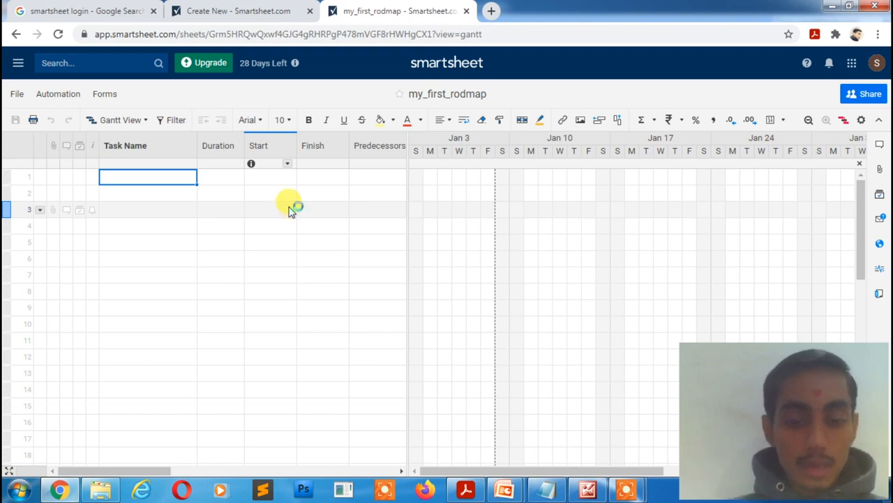
- Review the sprint tasks, durations and dates in the 3_practical notes, and select the sheet's first Task Name cell
drag(174, 246, 504, 349)
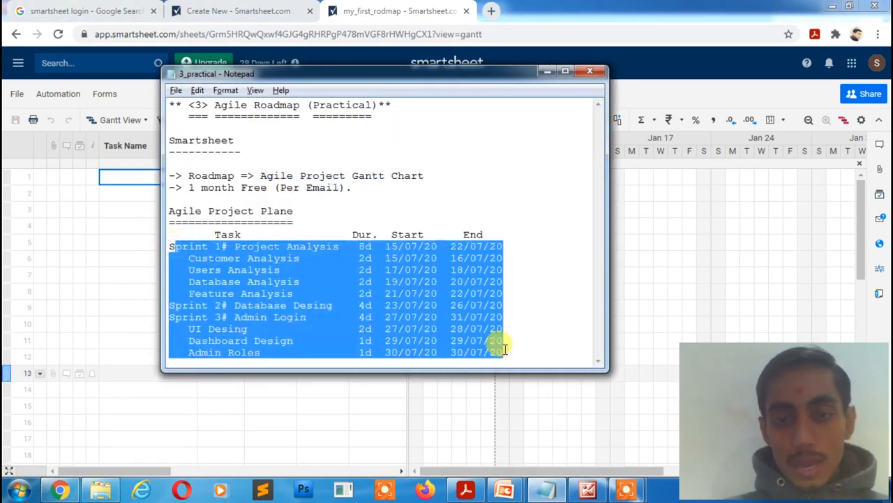
click(546, 71)
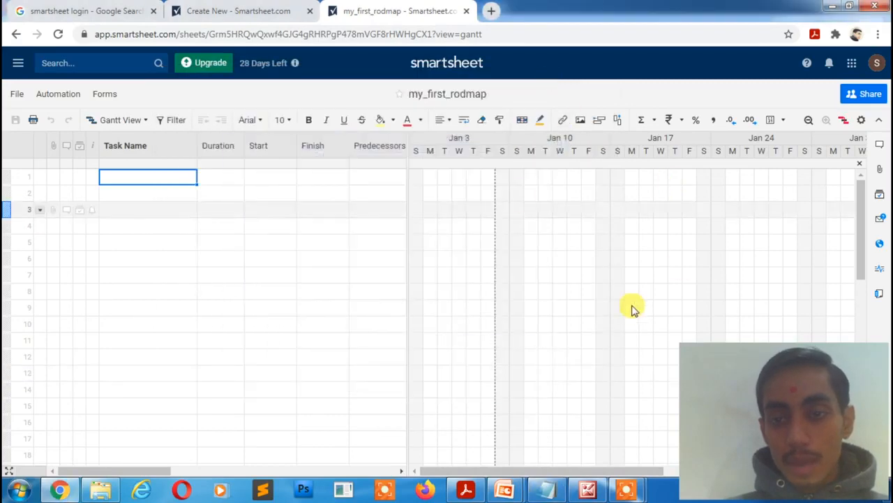
click(183, 210)
click(132, 179)
click(136, 194)
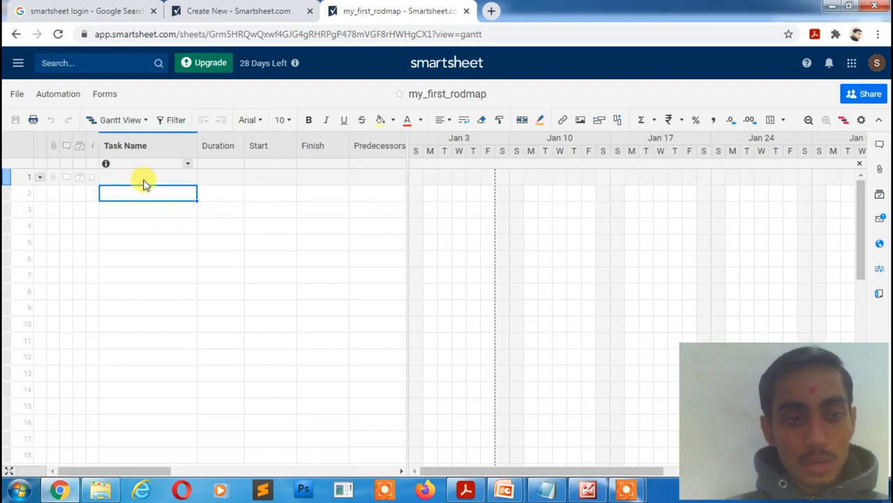
click(143, 179)
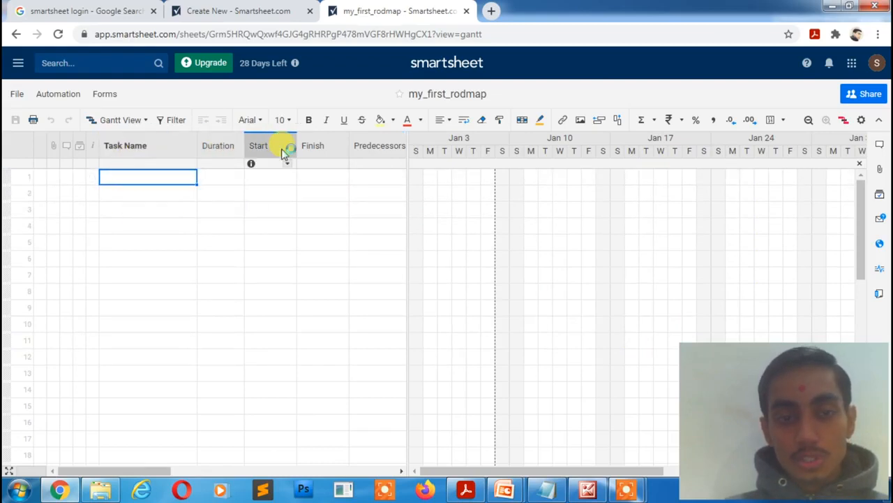
- Review the Task, Dur., Start and End headings of the agile project plan in the 3_practical Notepad file
click(551, 494)
drag(411, 85, 415, 208)
click(186, 363)
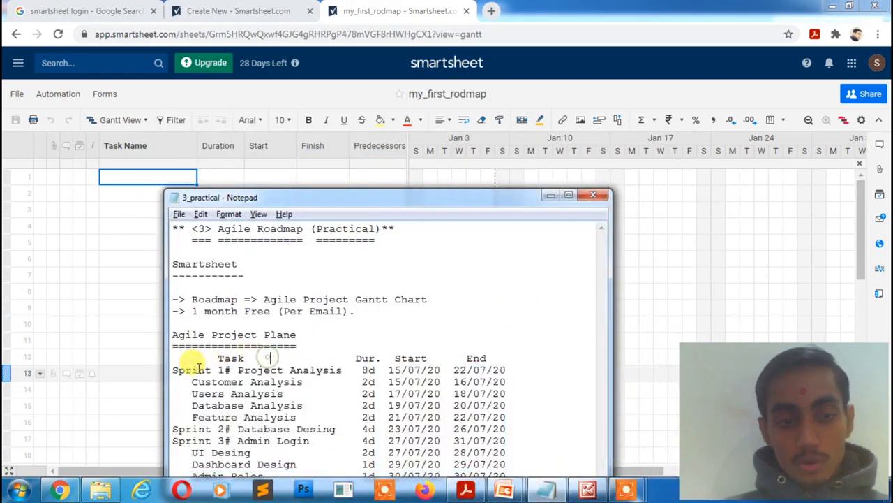
drag(211, 357, 263, 357)
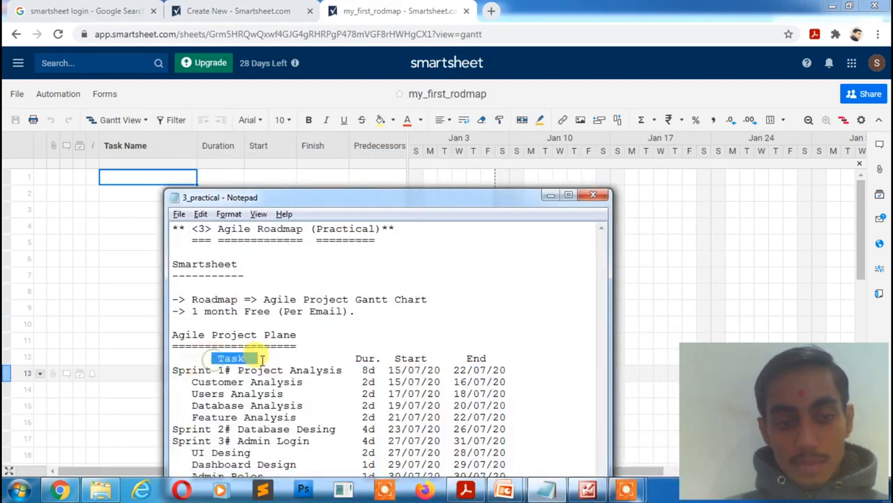
click(352, 357)
drag(401, 358, 484, 356)
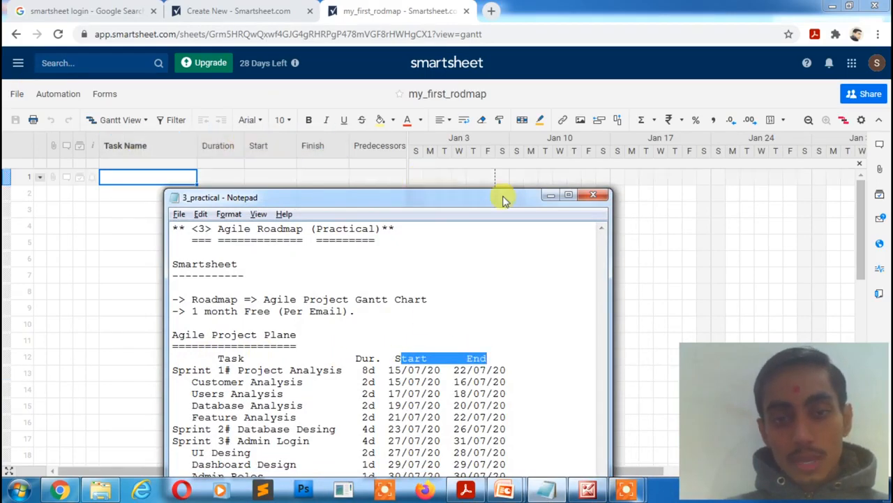
click(551, 195)
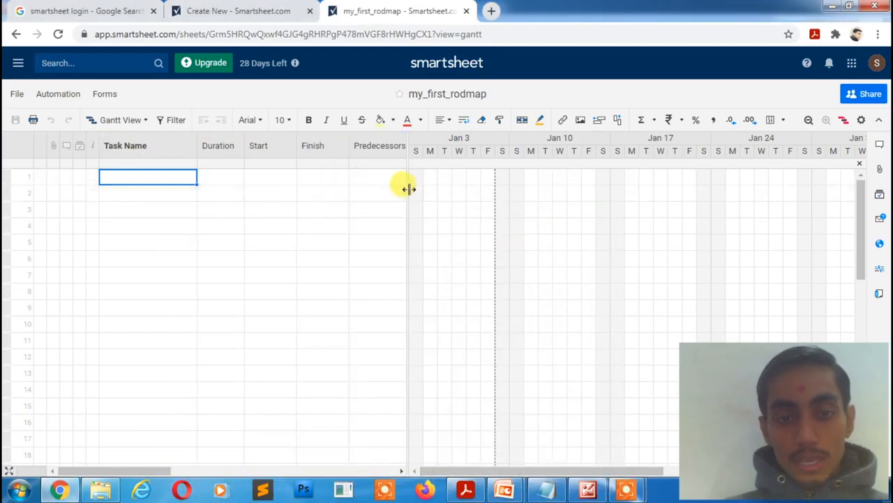
- Examine all the sheet's columns through Comments and the choices available for Status, and restore the split between grid and Gantt chart
drag(404, 190, 634, 226)
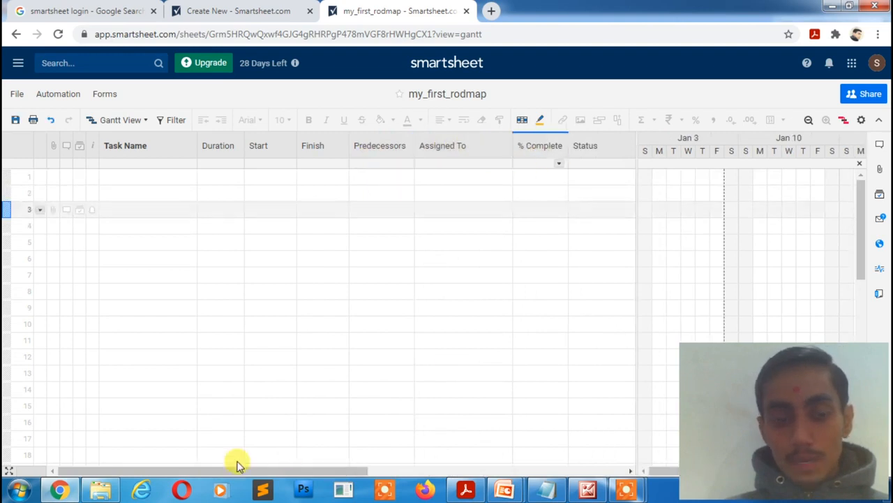
drag(230, 475, 344, 472)
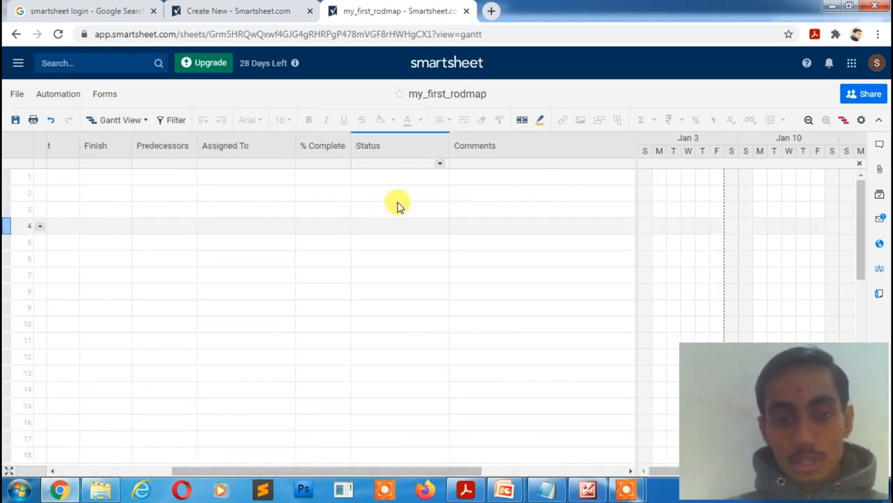
click(412, 184)
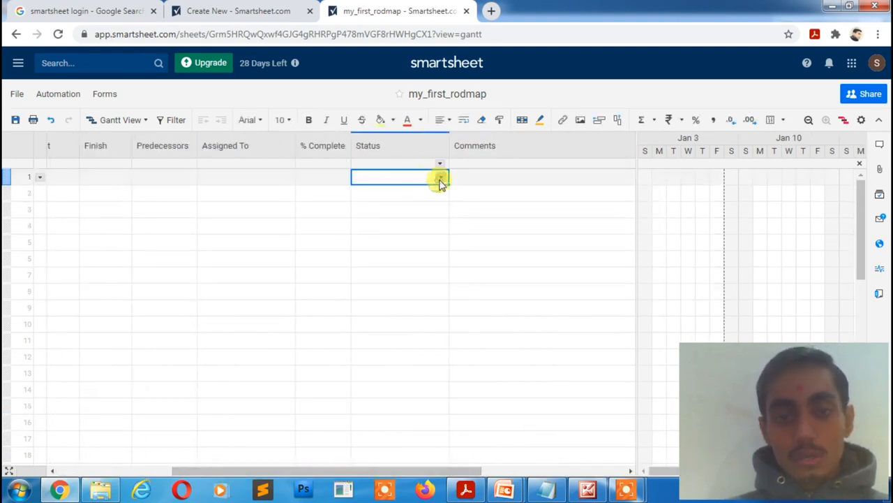
click(440, 179)
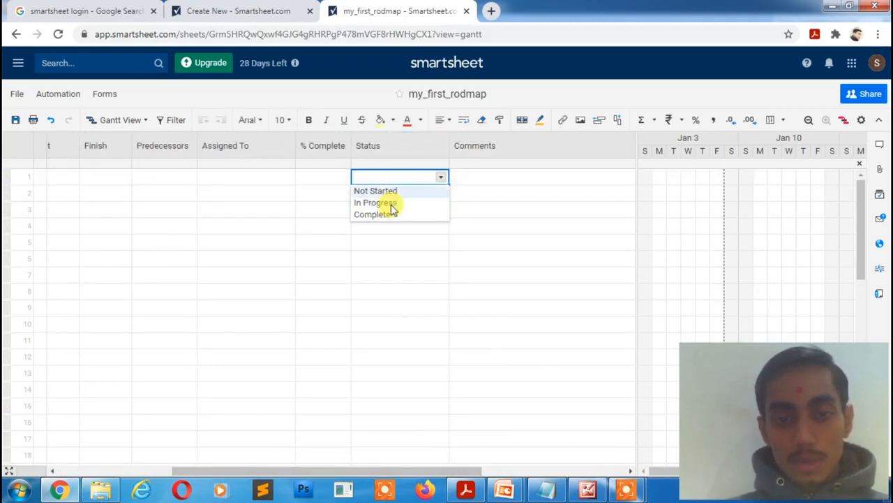
click(395, 231)
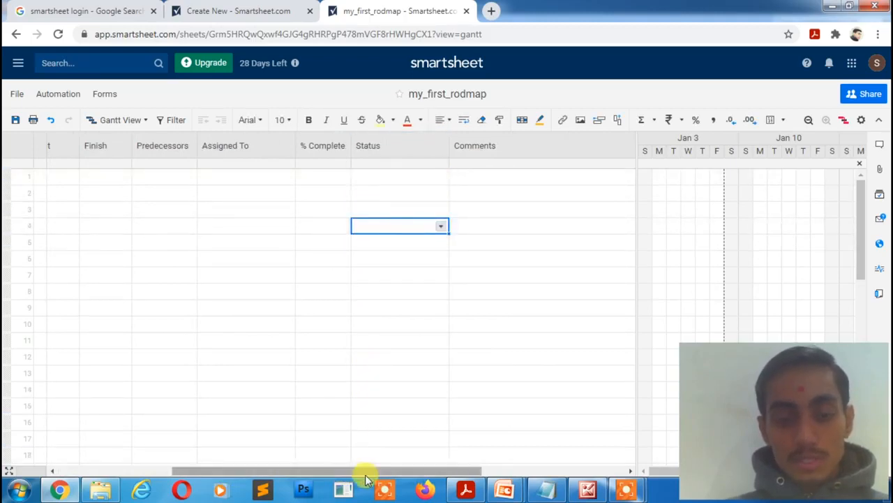
drag(365, 470, 213, 462)
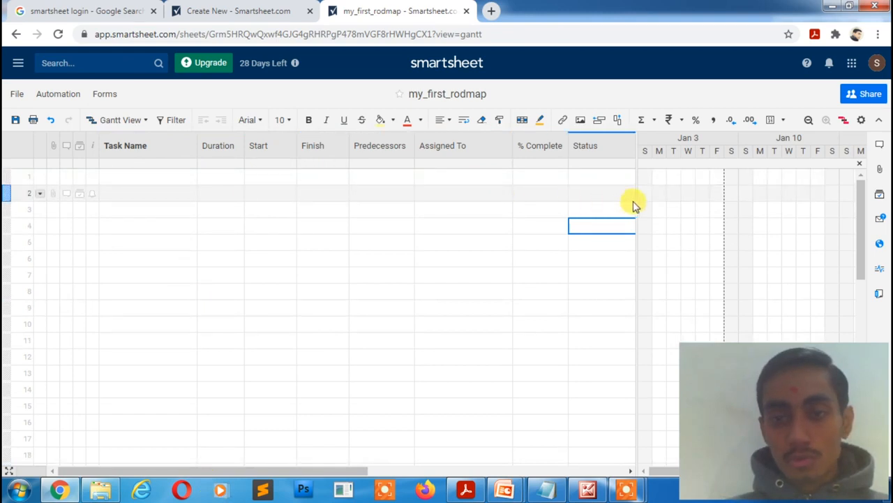
drag(635, 201, 347, 199)
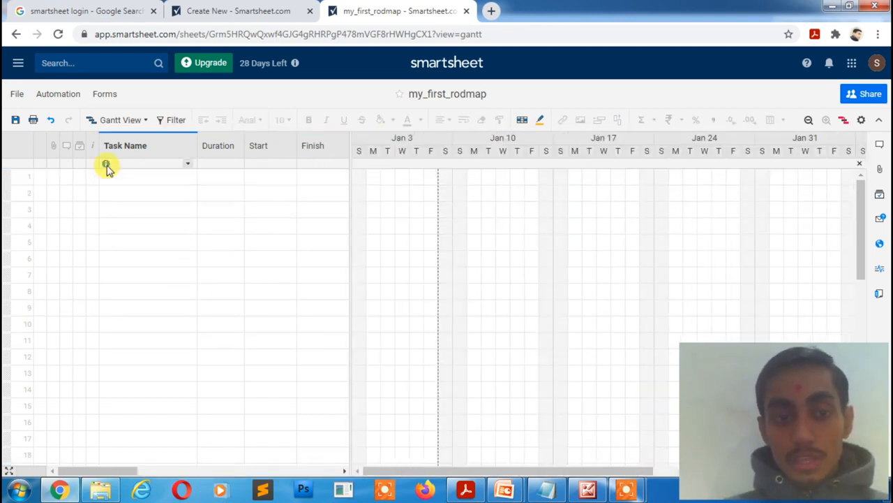
click(278, 174)
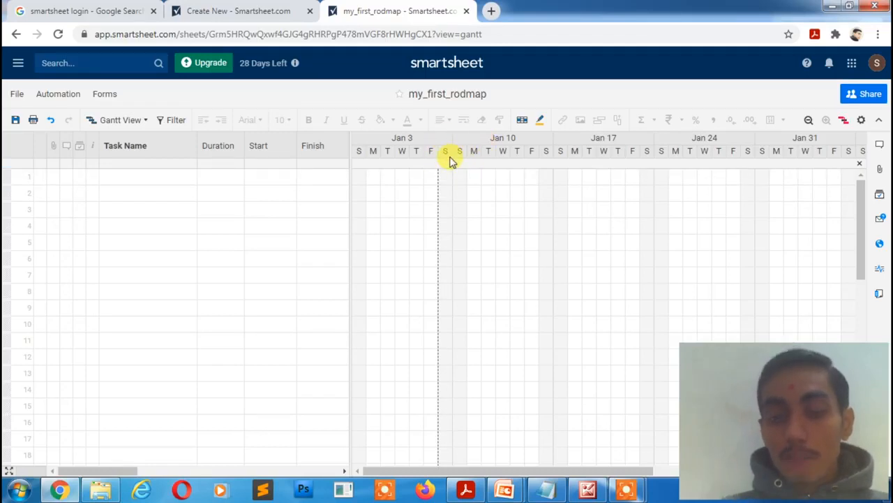
- Review the project's dependency settings and working days, and close them without saving
click(861, 122)
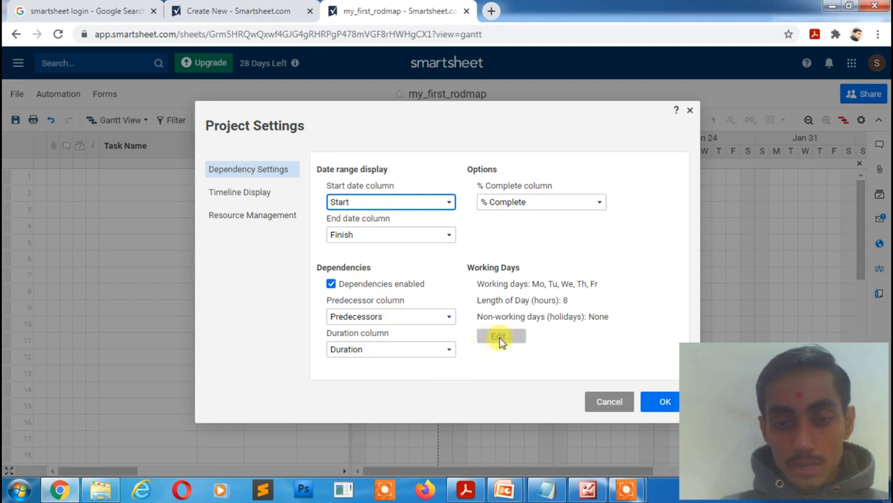
click(507, 273)
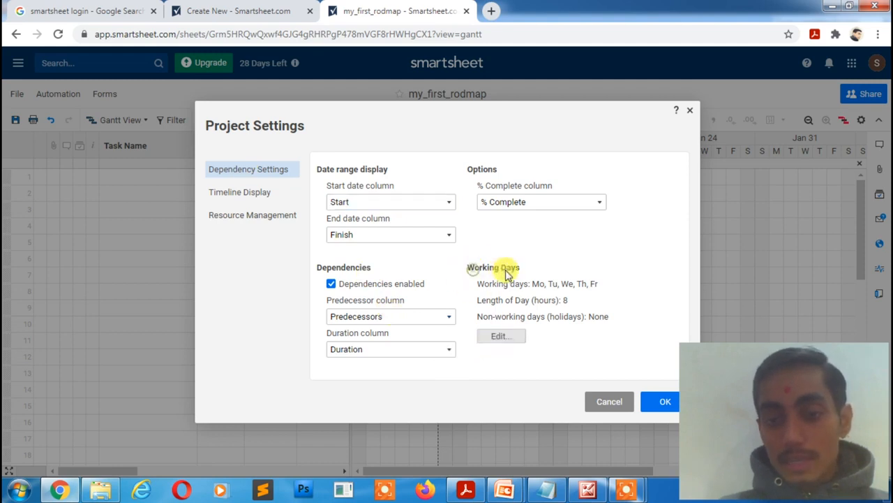
click(503, 337)
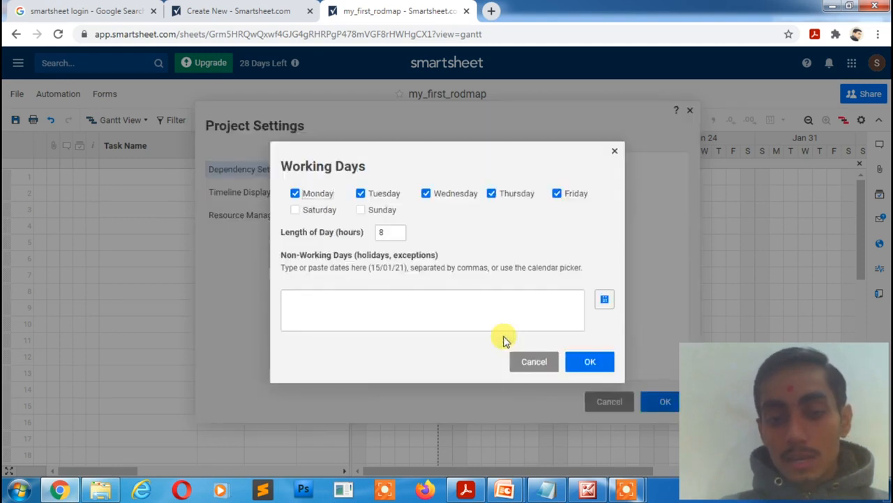
click(295, 193)
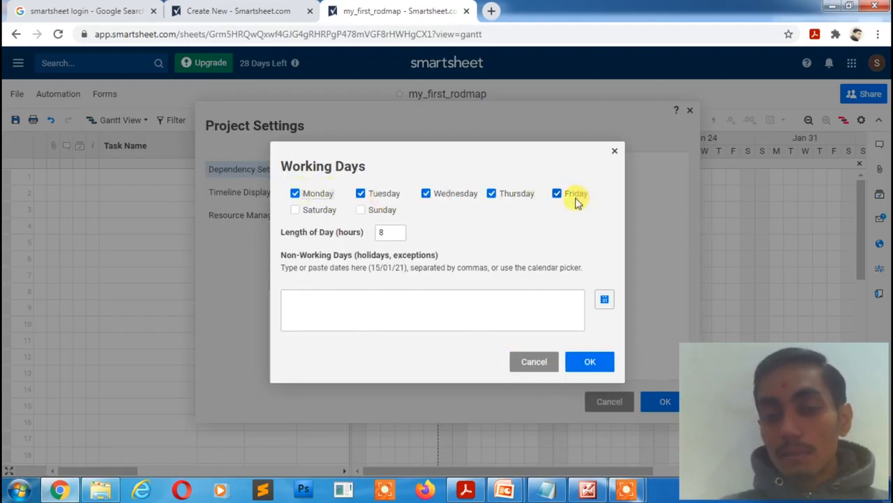
click(617, 150)
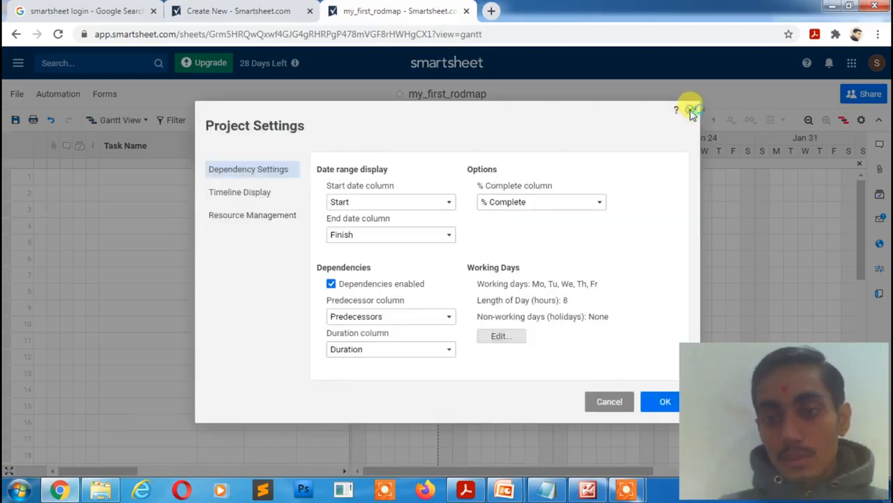
click(691, 111)
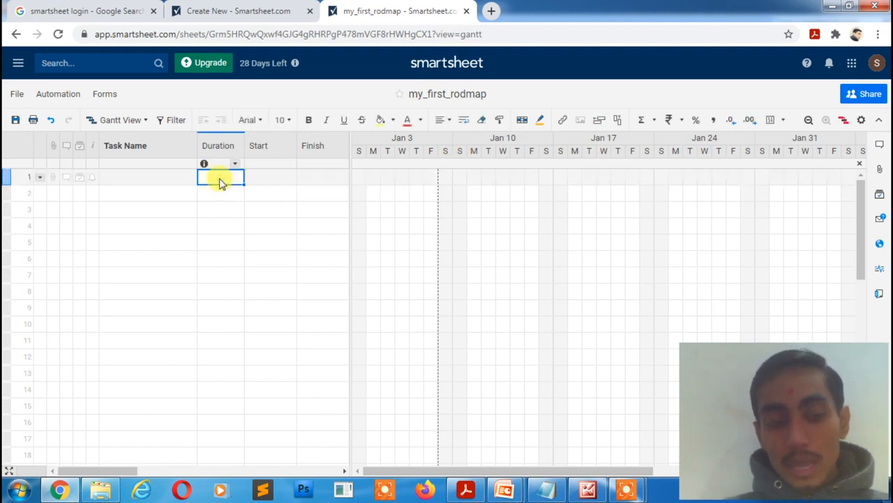
- Enter a duration of 3 in row 1 and add Saturday and Sunday to the project's working days
text(3)
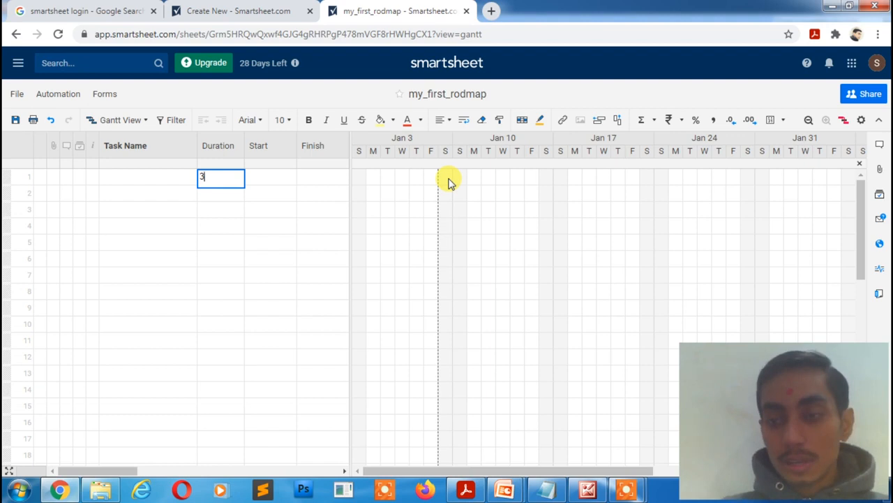
click(863, 122)
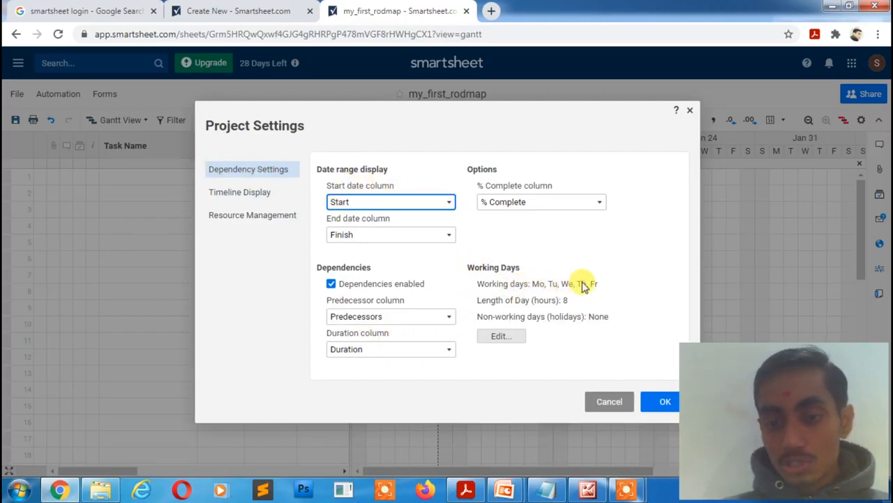
click(503, 336)
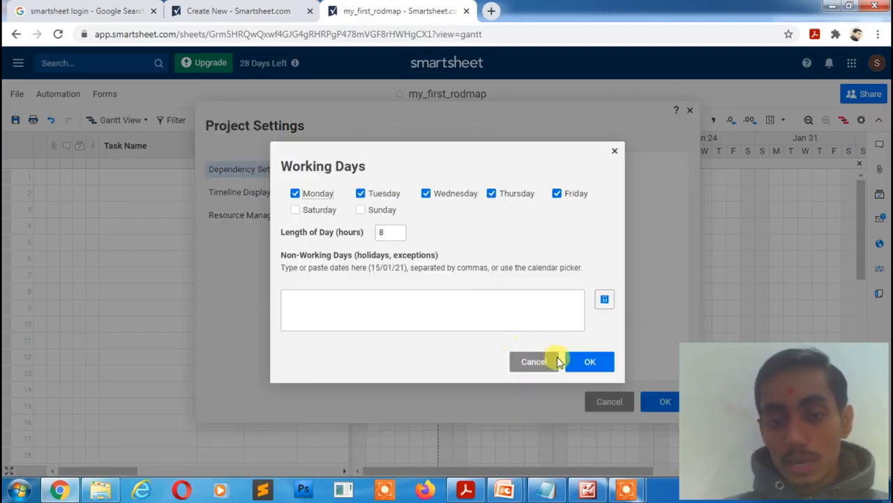
click(296, 211)
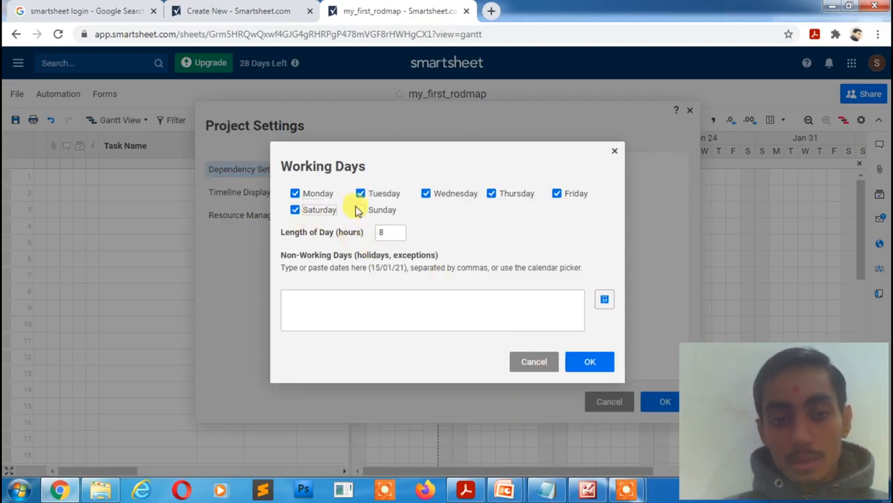
click(359, 211)
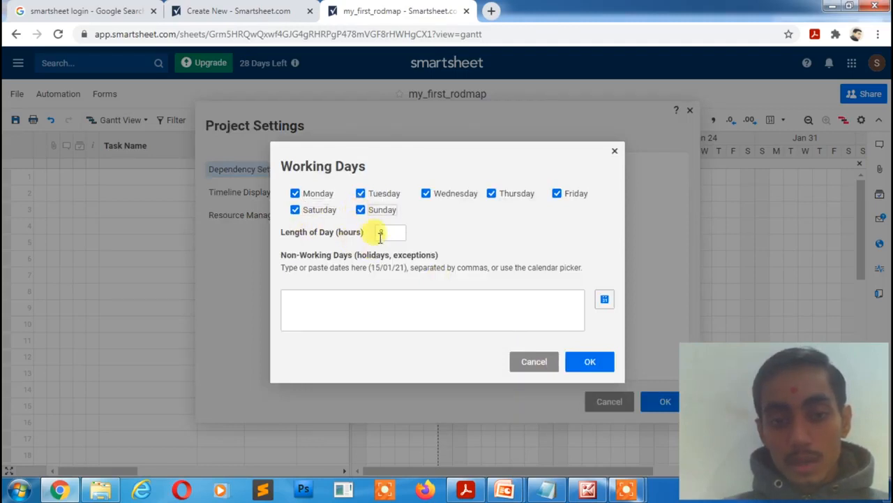
click(588, 363)
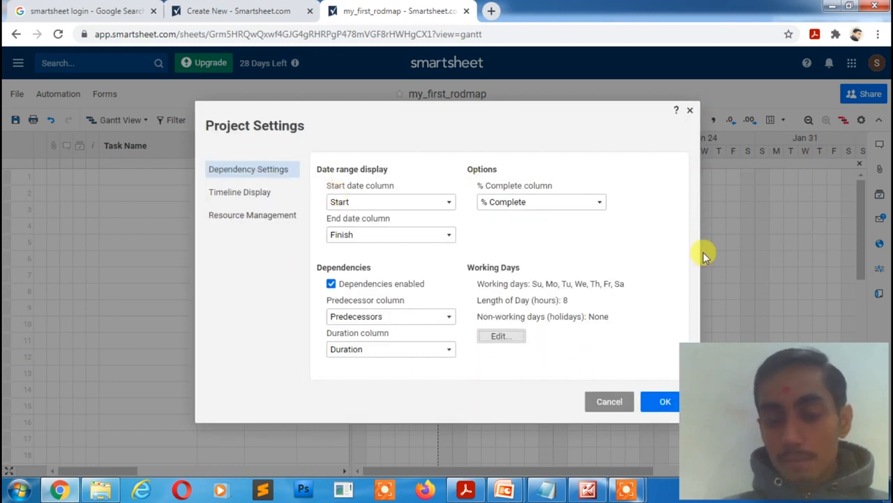
- Open the timeline display settings and review the sample project plan through the Agile Roadmap (1) image in Picture Manager
click(227, 196)
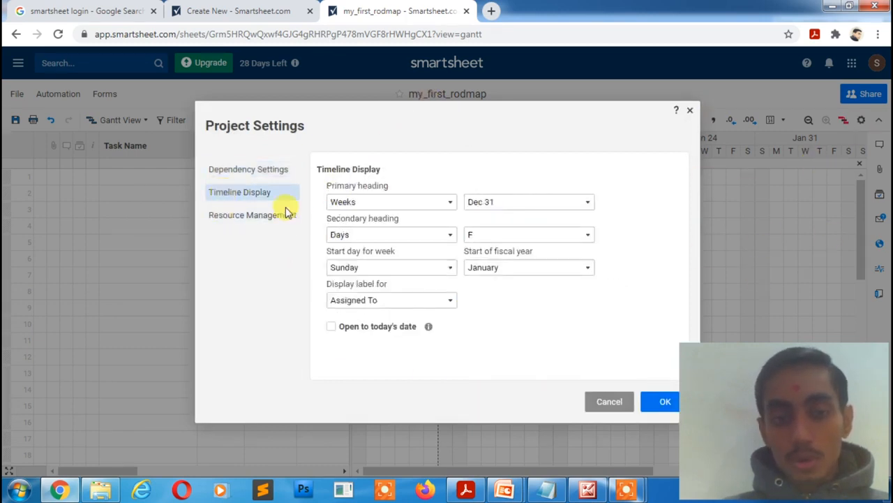
click(590, 490)
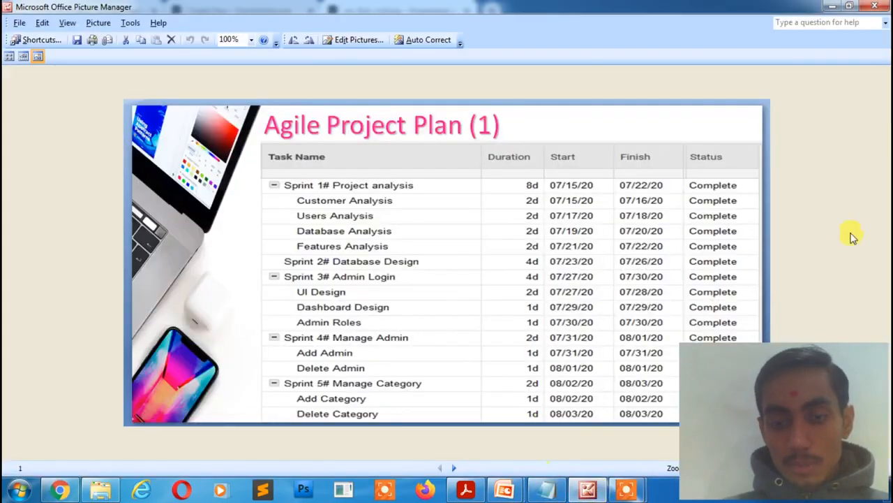
key(Right)
key(Right)
key(Right)
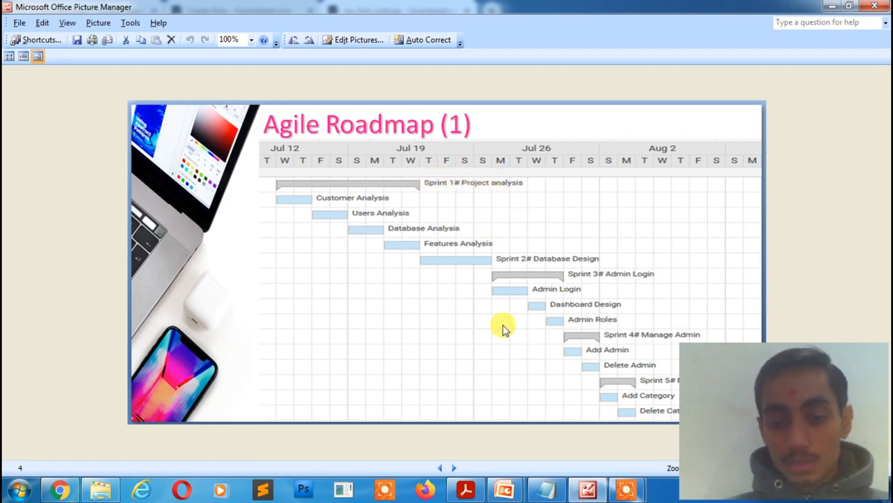
- Back in Smartsheet, set the Gantt display label to Task Name, checking it against the sample roadmap image, and apply the project settings
click(61, 491)
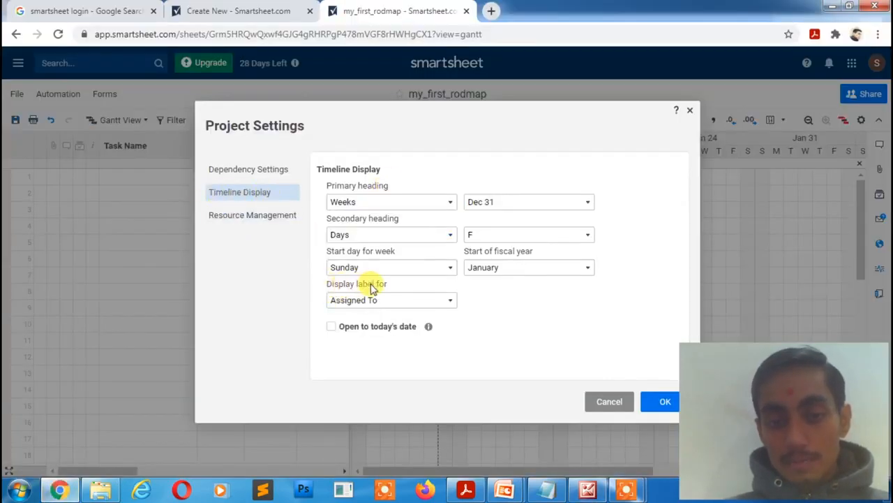
click(388, 299)
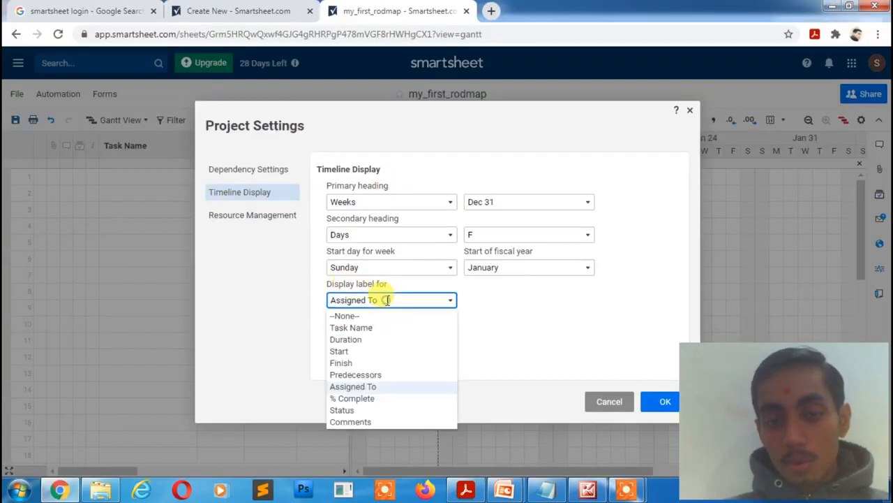
click(356, 328)
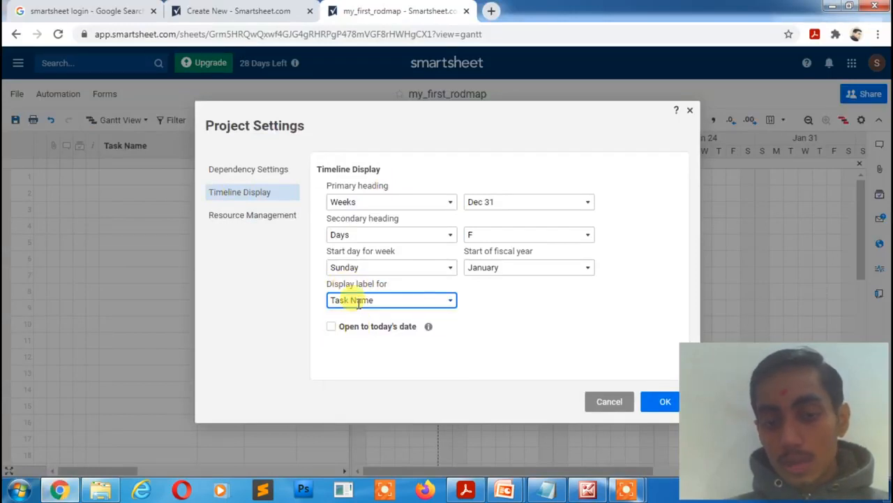
click(360, 300)
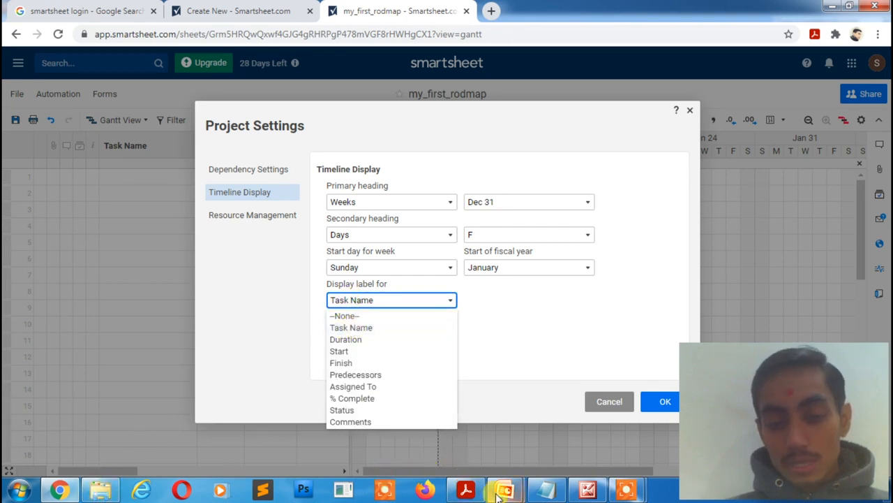
click(588, 491)
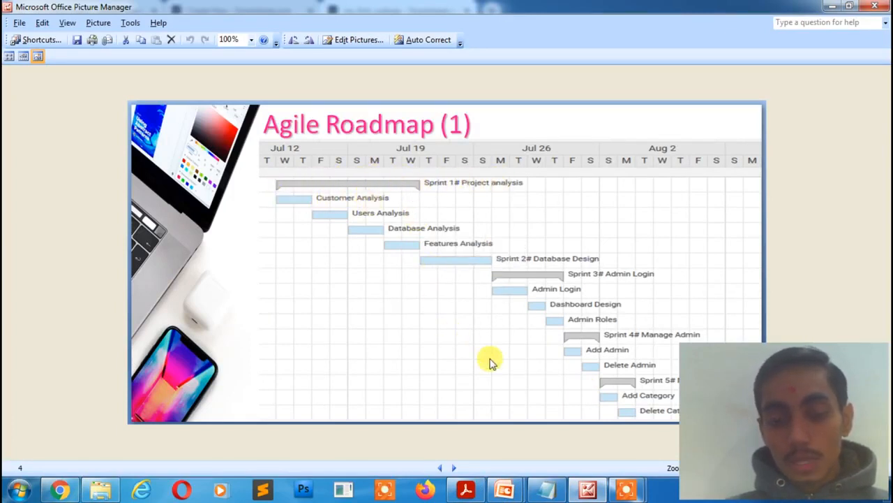
click(60, 488)
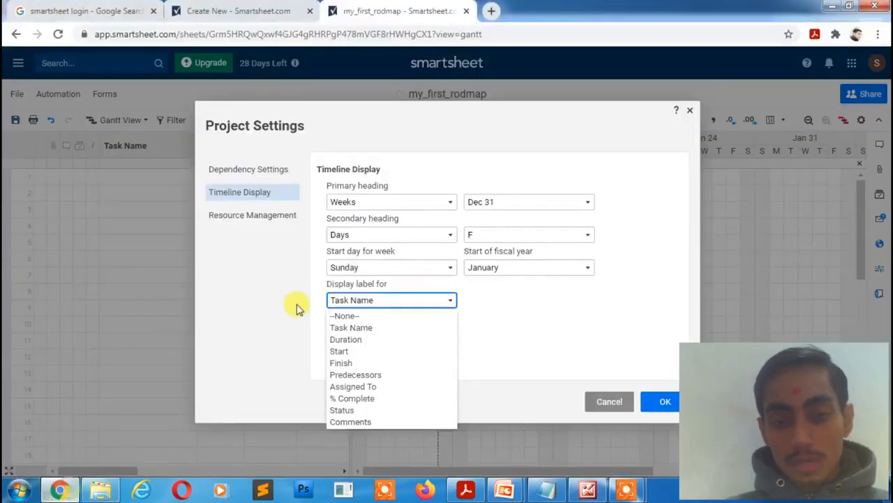
click(361, 328)
click(659, 401)
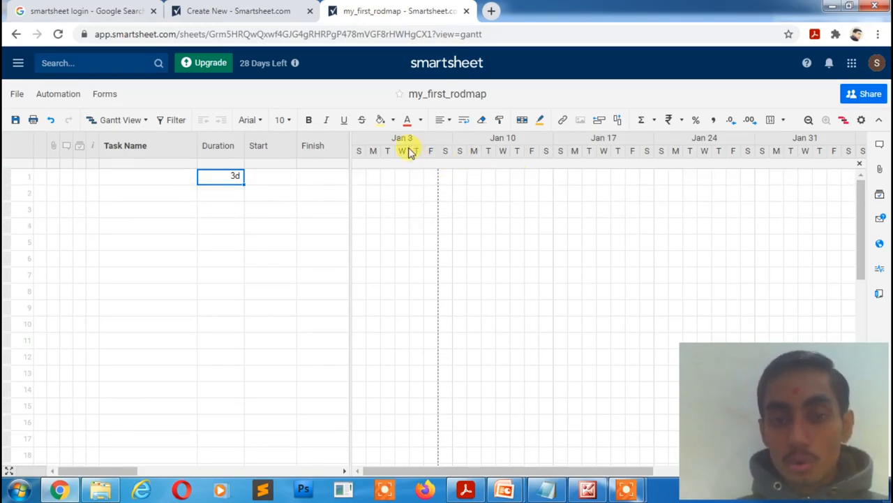
- Check the project's dependency settings and close them without changing anything
click(863, 121)
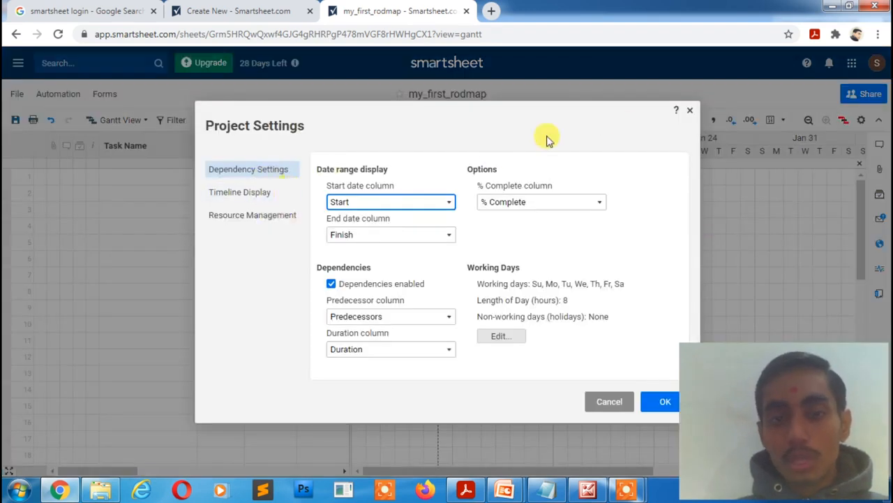
click(690, 111)
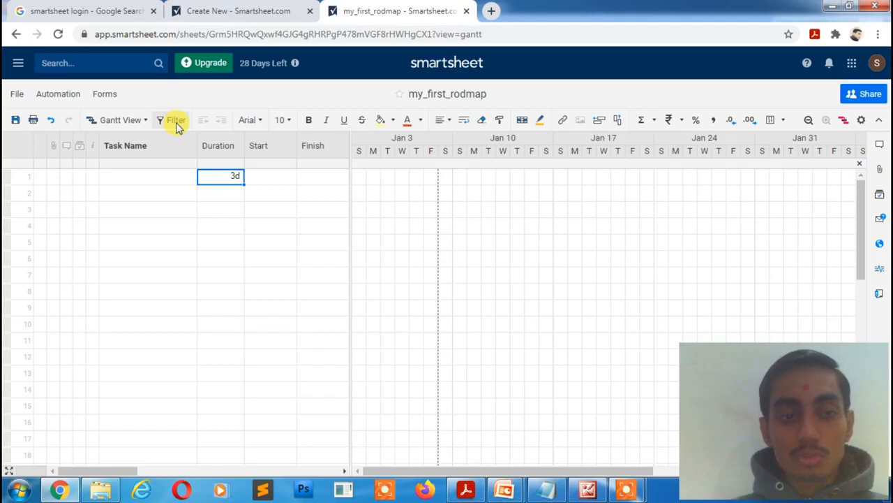
- Copy the task name "Sprint 1# Project Analysis" from the 3_practical plan in Notepad into the Task Name cell of row 1 in Smartsheet
click(145, 176)
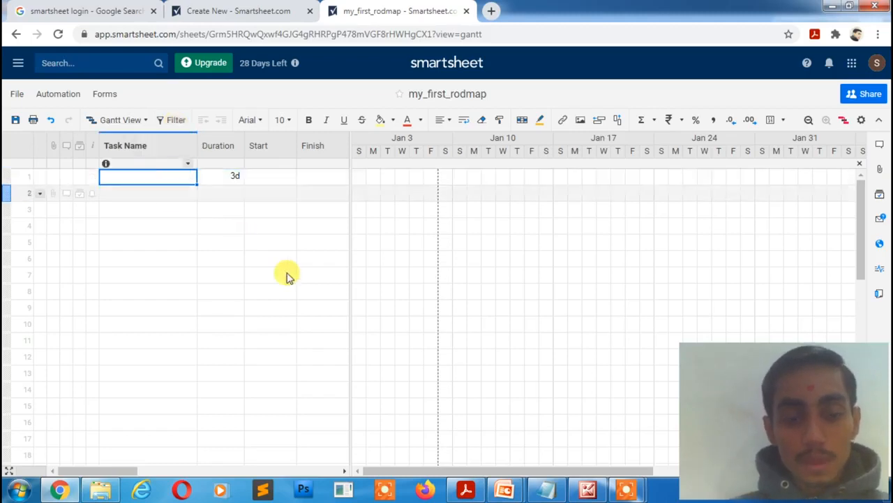
click(545, 488)
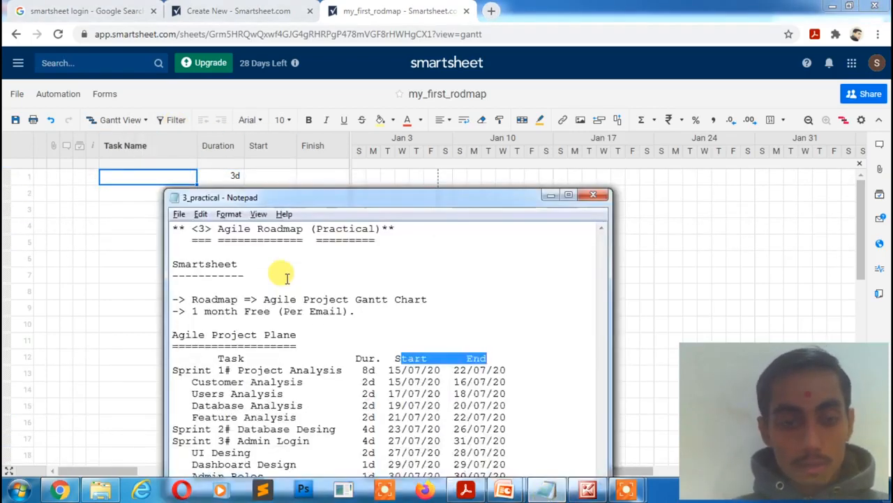
drag(473, 196, 508, 97)
click(332, 256)
drag(205, 271, 375, 273)
key(ctrl+c)
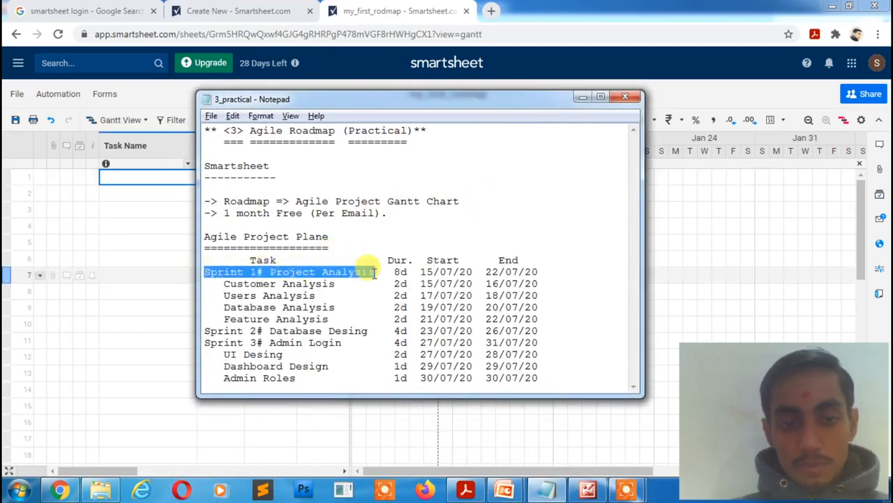
click(580, 99)
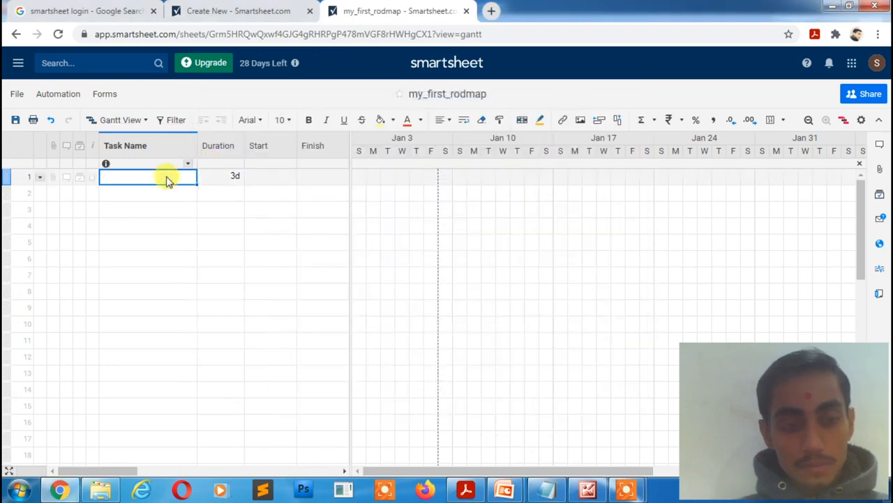
key(ctrl+v)
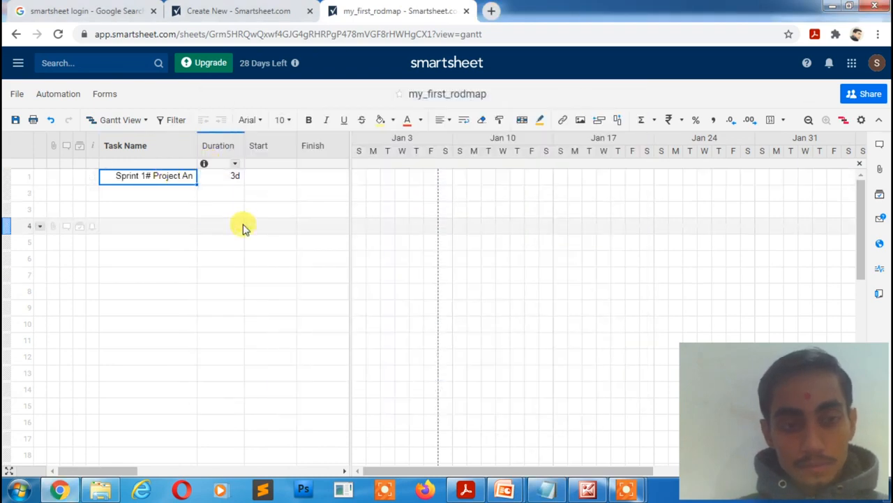
- Look up the Sprint 1# duration in the Notepad plan and set the duration in row 1 to 8d
click(548, 491)
click(370, 277)
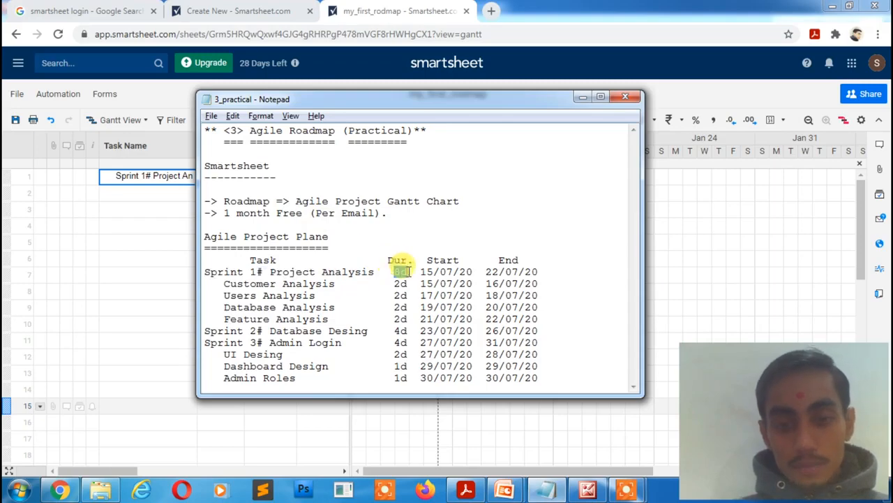
key(alt+Tab)
click(229, 175)
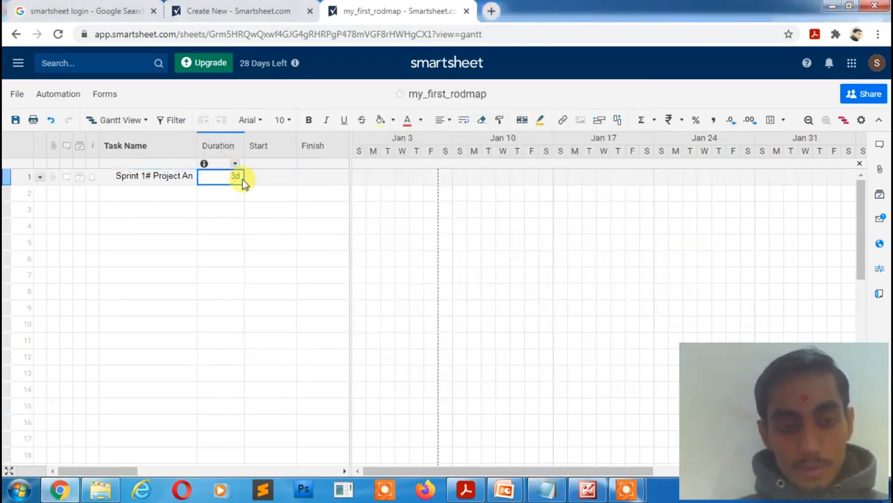
key(Return)
- Copy the Sprint 1# start date 15/07/20 from Notepad into row 1's Start cell and compare the finish date with the plan
key(alt+Tab)
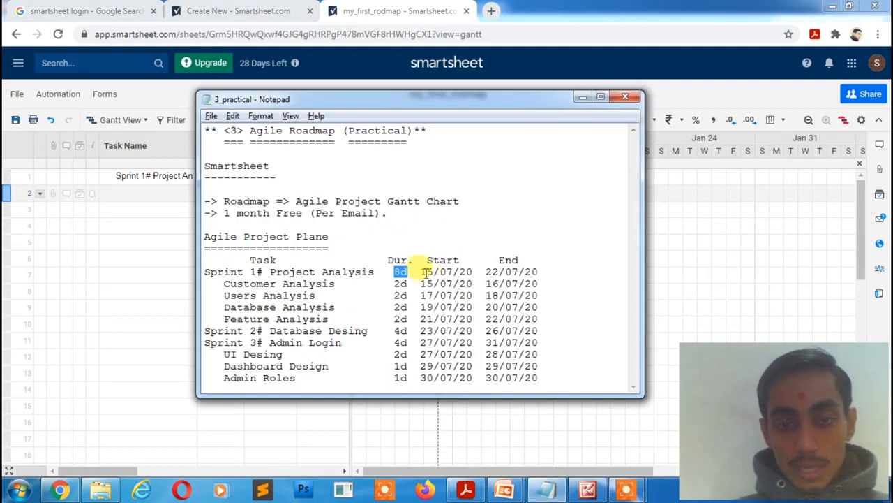
drag(421, 272, 468, 273)
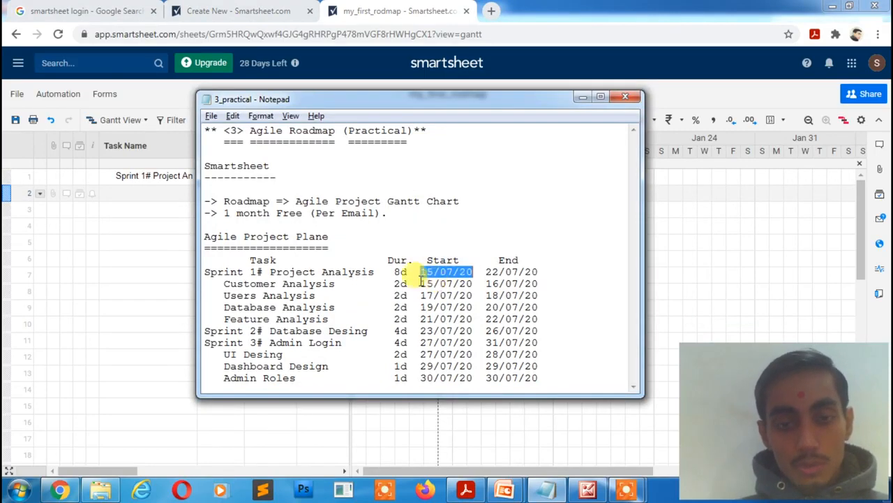
key(alt+Tab)
click(282, 177)
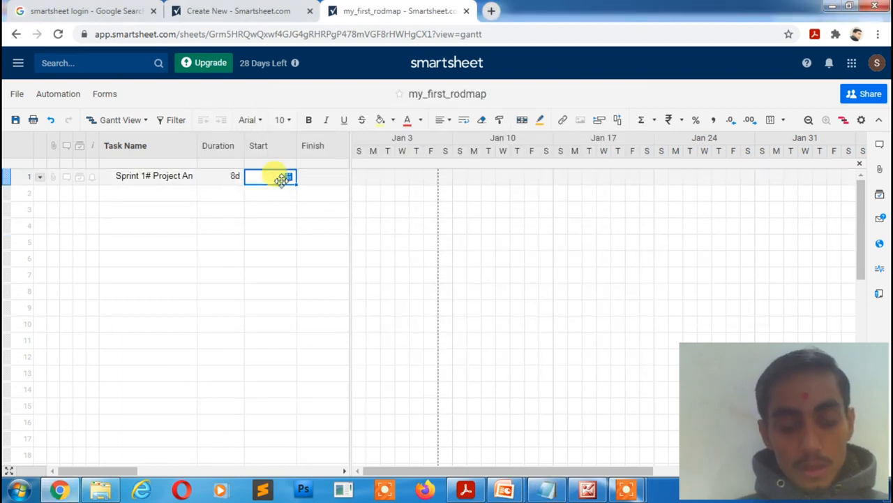
key(alt+Tab)
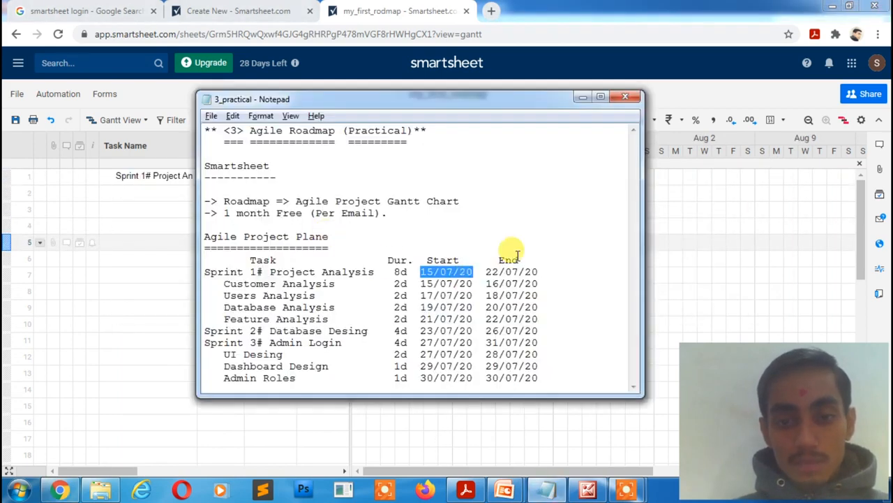
key(alt+Tab)
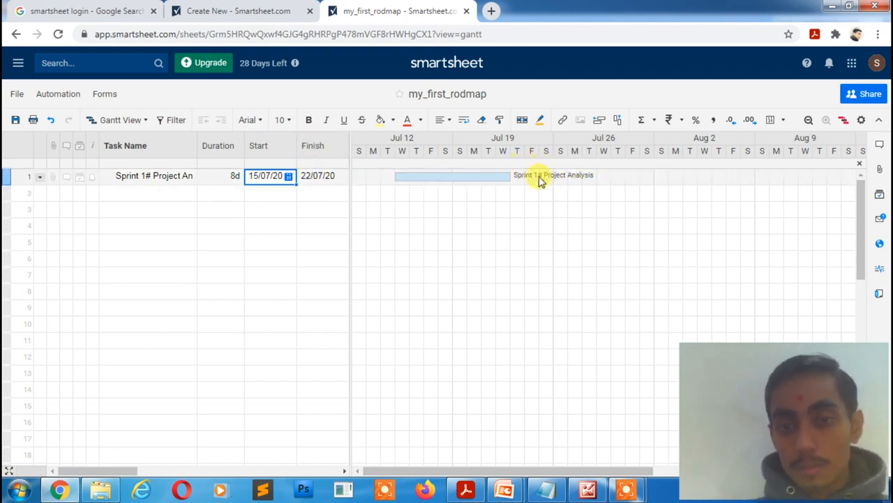
- Set the Gantt timeline's display label to Finish and apply the project settings
click(861, 121)
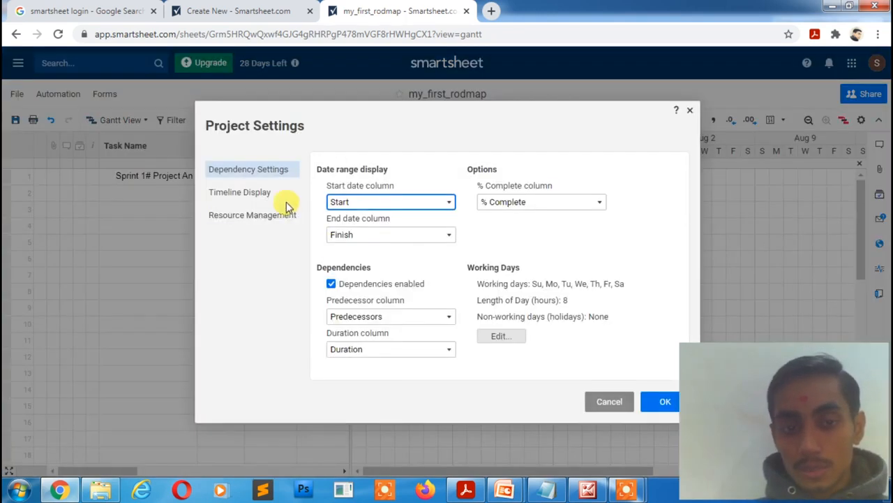
click(260, 193)
click(388, 298)
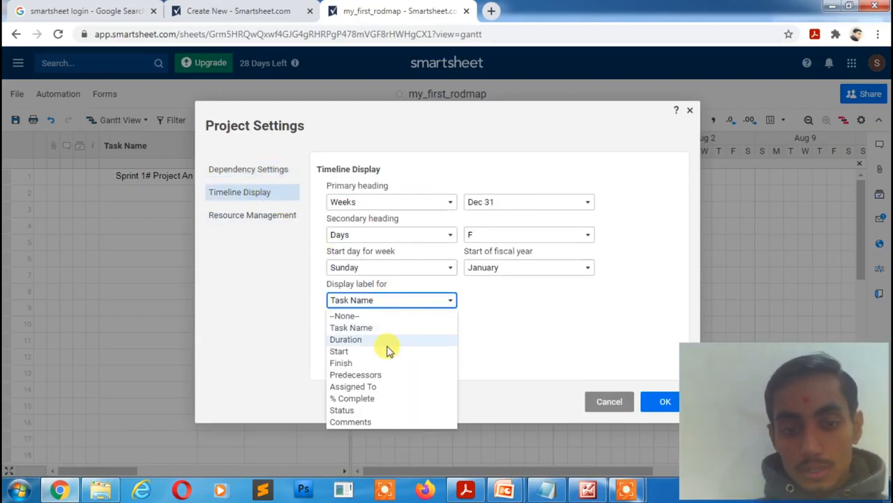
click(388, 363)
click(656, 402)
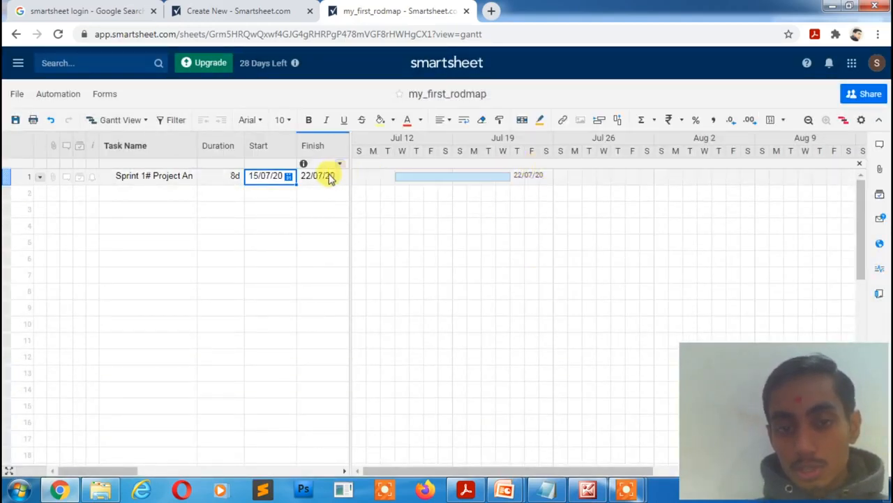
- Set the Gantt timeline's display label back to Task Name and apply the project settings
click(860, 120)
click(248, 192)
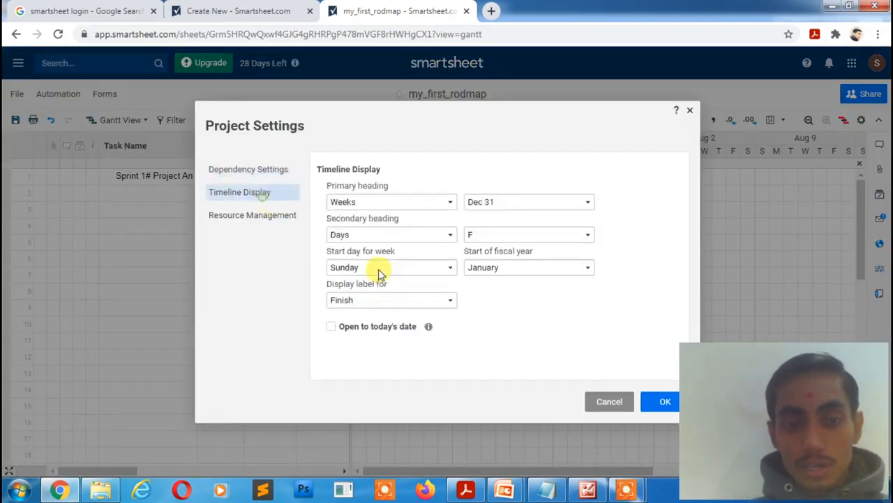
click(398, 299)
click(356, 328)
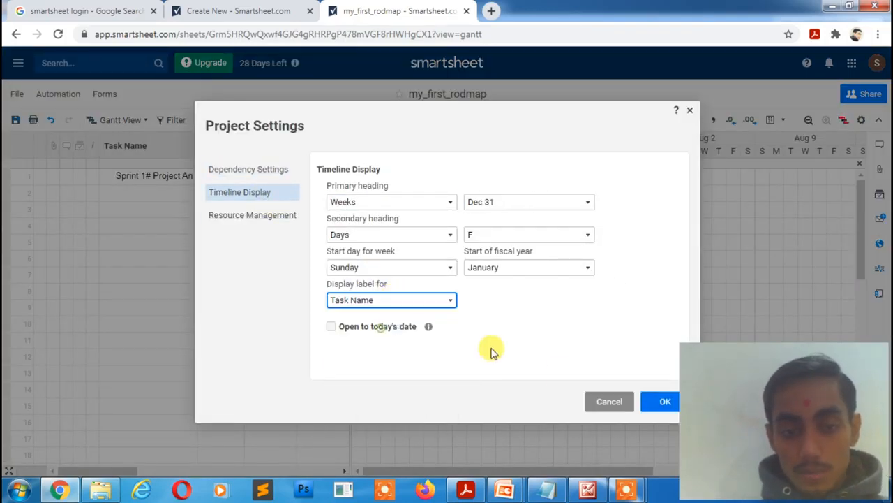
click(657, 400)
- Enter the tasks Customer Analysis in row 2 and Users Analysis in row 3, taking the names from the Notepad plan
click(183, 190)
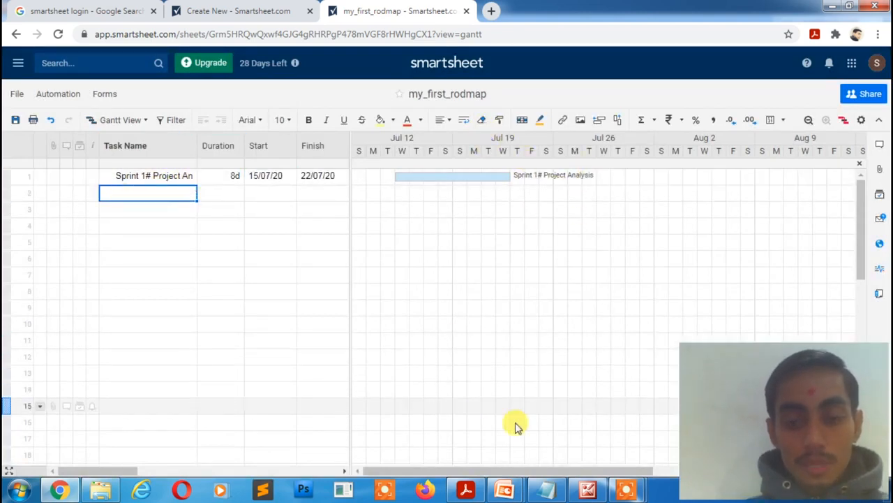
click(548, 491)
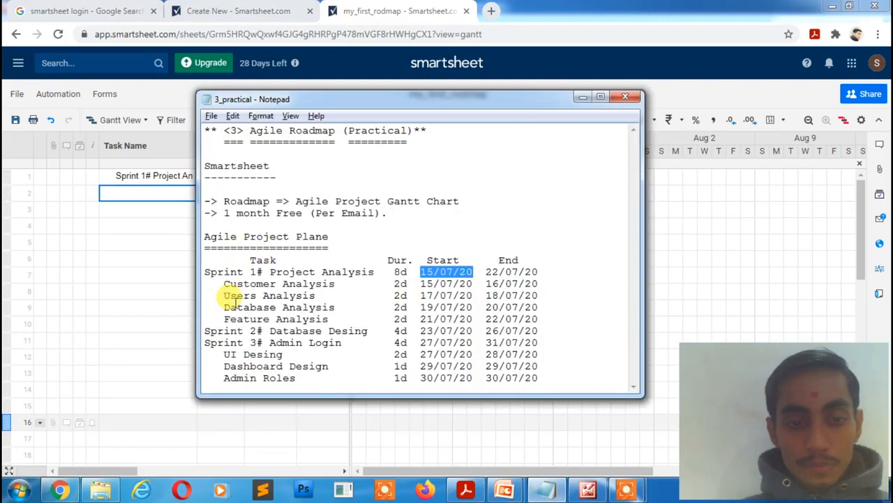
drag(225, 287, 334, 286)
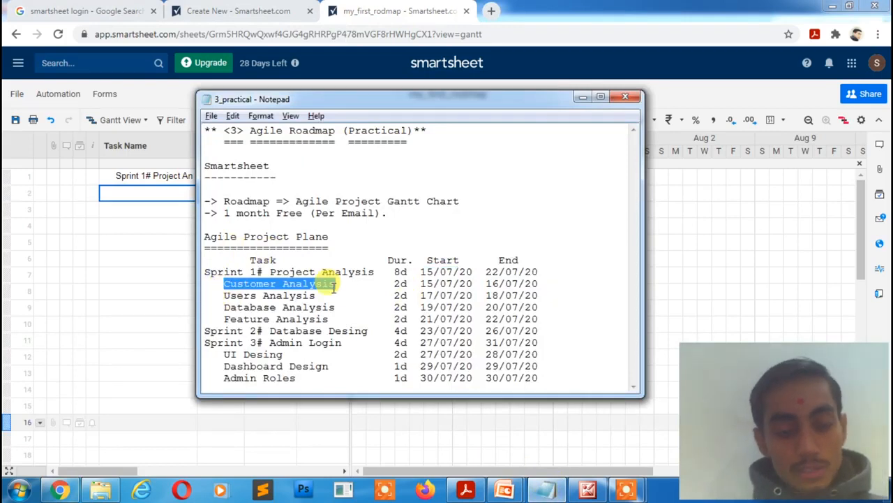
key(alt+Tab)
click(164, 194)
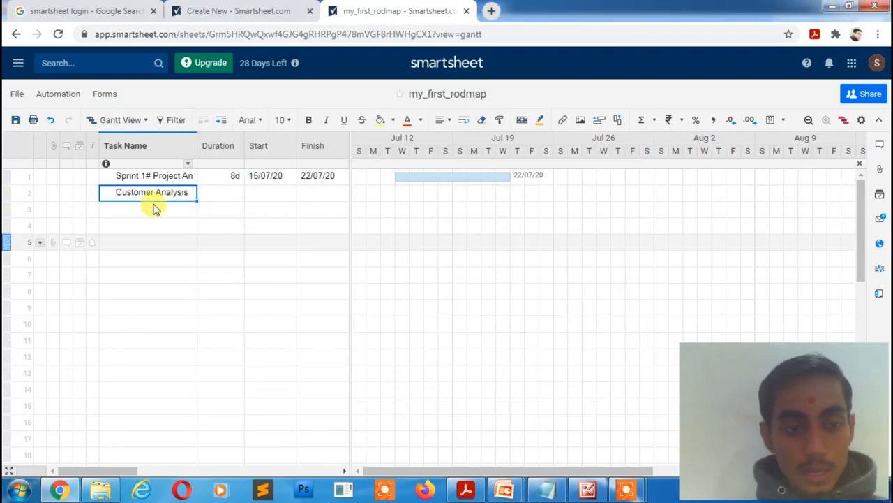
click(153, 205)
text(Users Analysis)
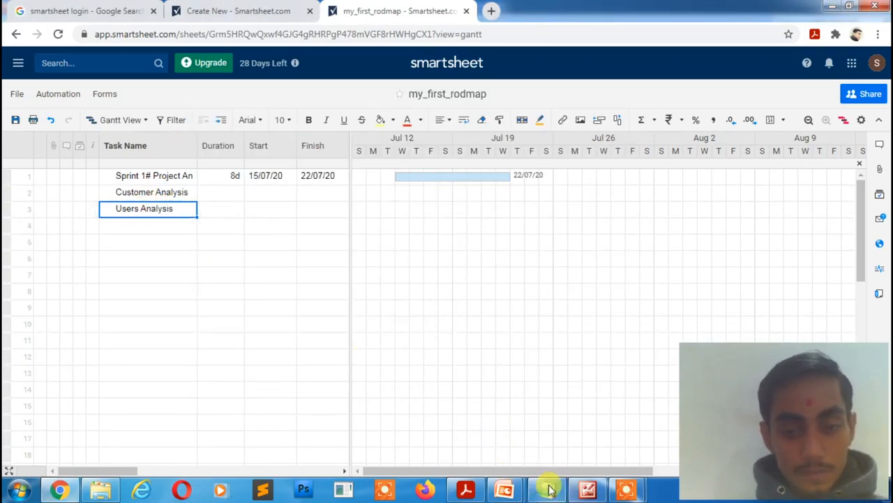
- Copy the task name Database Analysis from the Notepad plan into the Task Name cell of row 4
click(548, 488)
drag(224, 307, 335, 308)
key(ctrl+c)
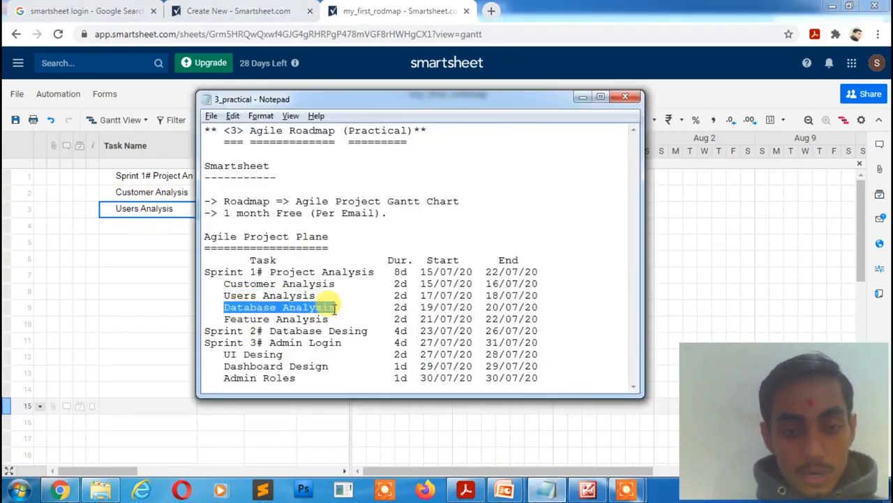
click(154, 239)
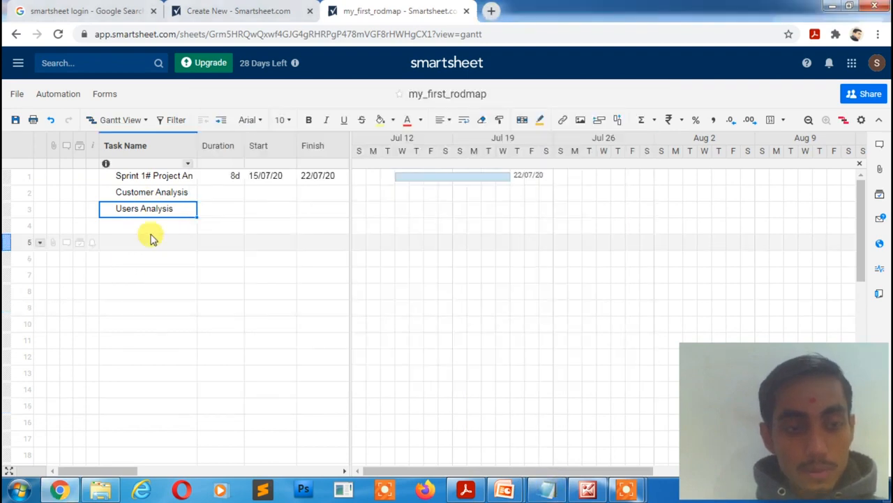
click(155, 226)
click(162, 212)
click(161, 226)
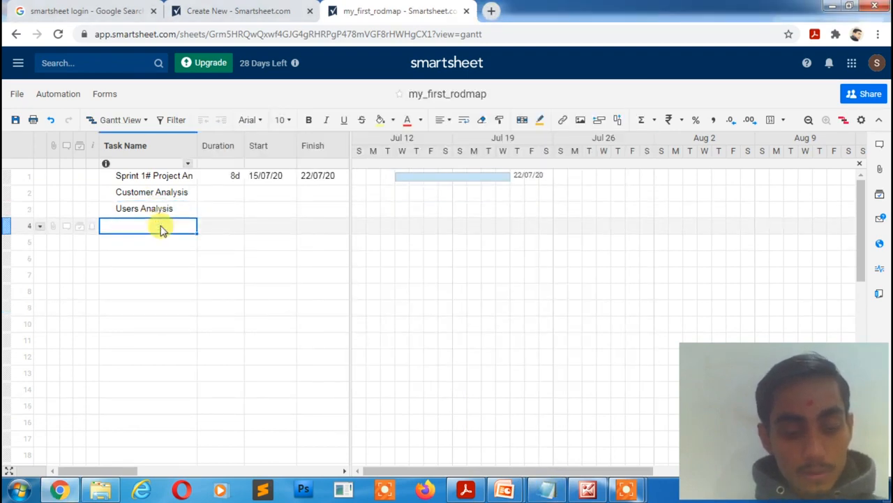
key(ctrl+v)
- Copy the task name Feature Analysis from the Notepad plan into the Task Name cell of row 5
key(alt+Tab)
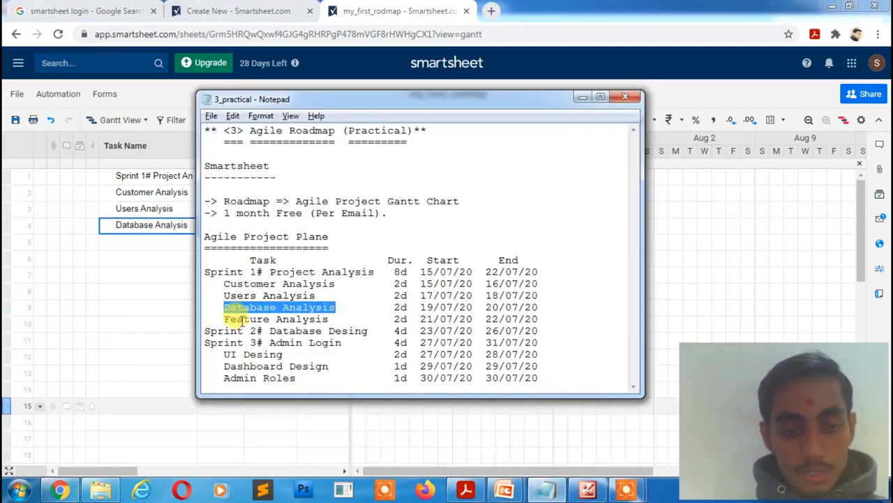
drag(224, 319, 330, 318)
key(ctrl+c)
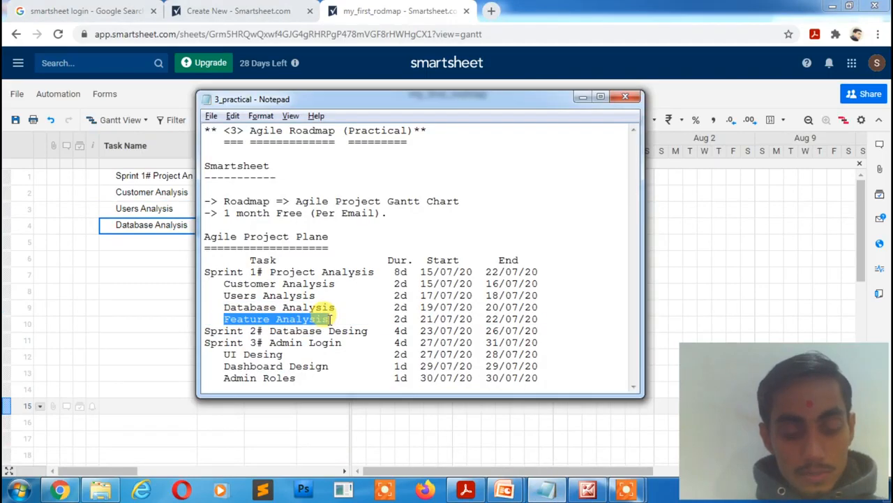
key(alt+Tab)
click(169, 244)
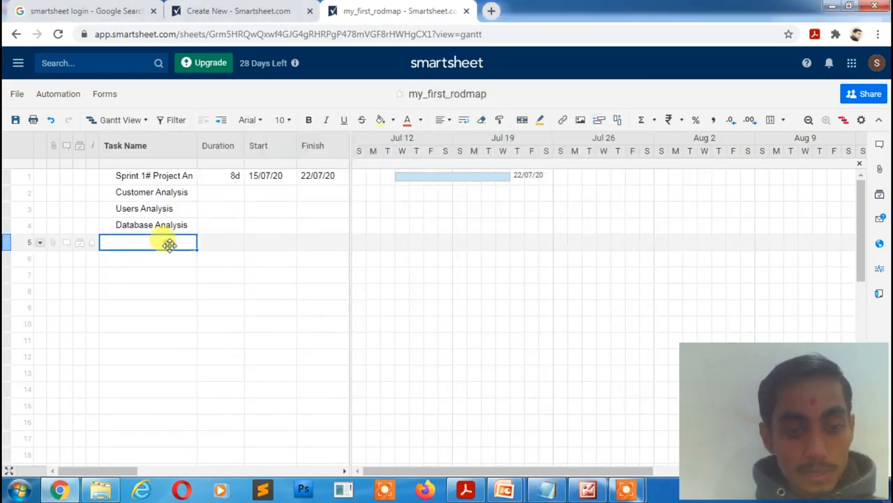
key(ctrl+v)
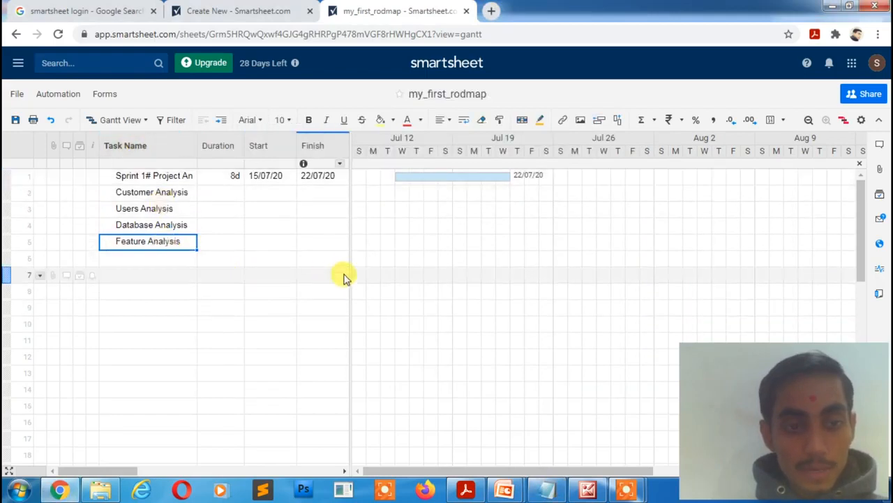
- Check the subtask durations in the Notepad plan and set the duration of the four analysis tasks in rows 2 to 5 to 2 days
click(547, 488)
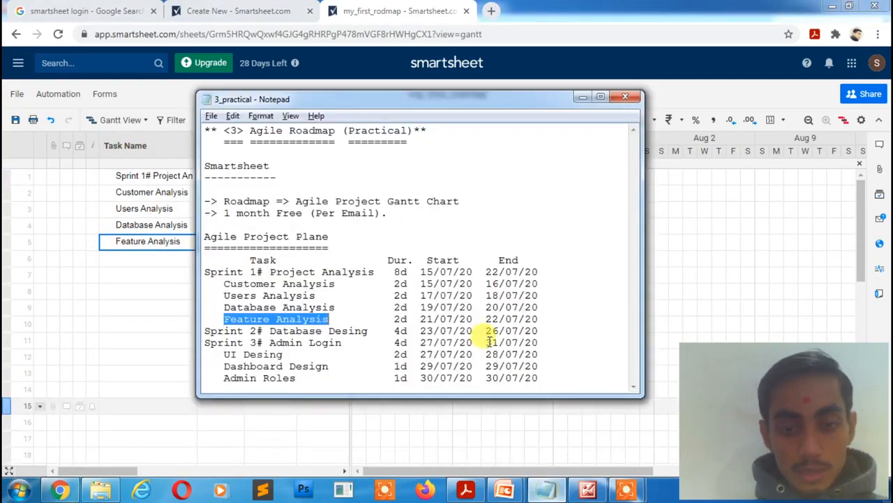
click(584, 96)
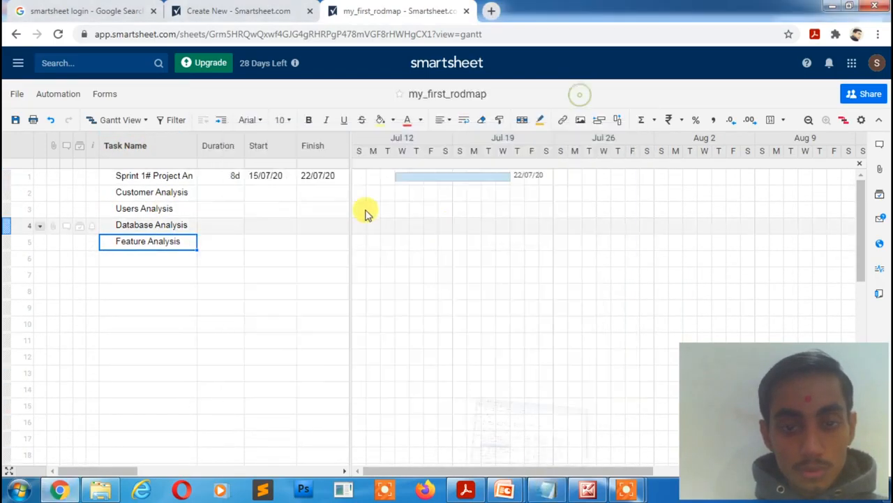
click(229, 197)
text(2)
key(Return)
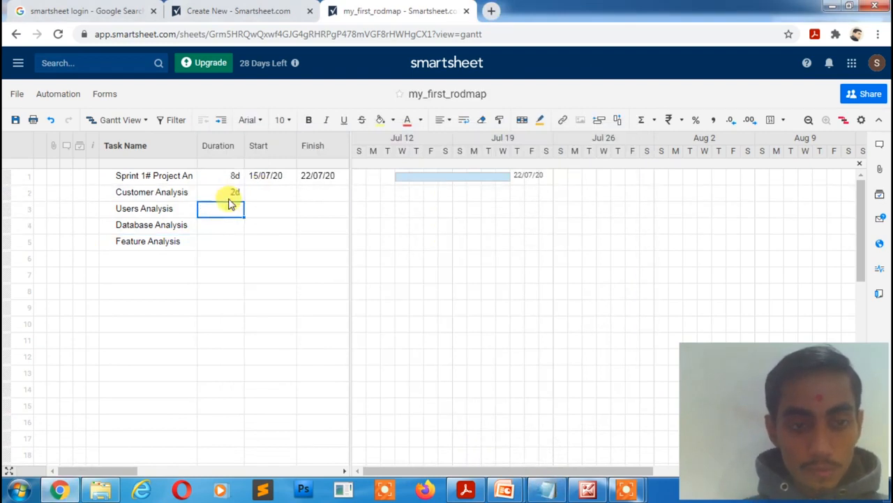
key(Return)
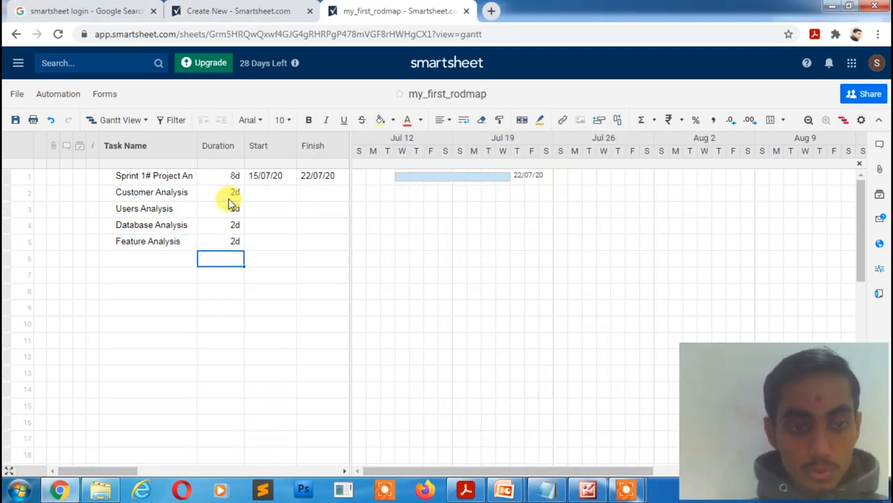
- Copy the Customer Analysis start date 15/07/20 from the Notepad plan into the Start cell of row 2
click(275, 195)
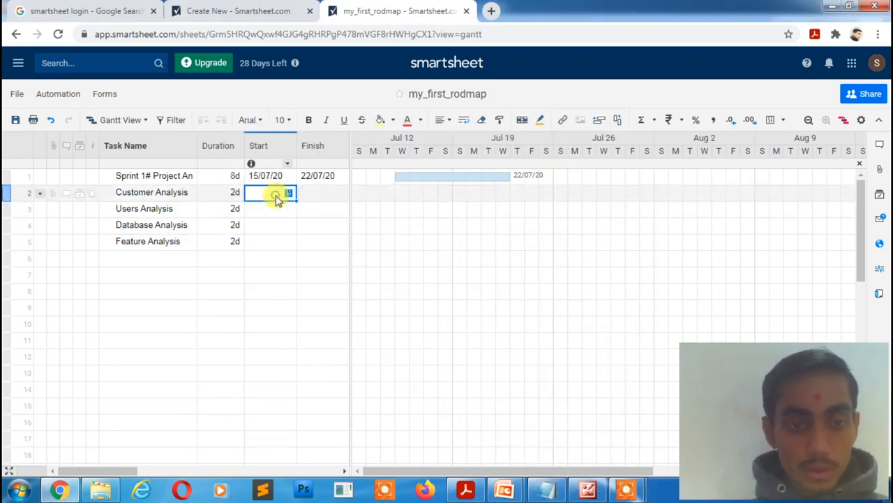
click(547, 491)
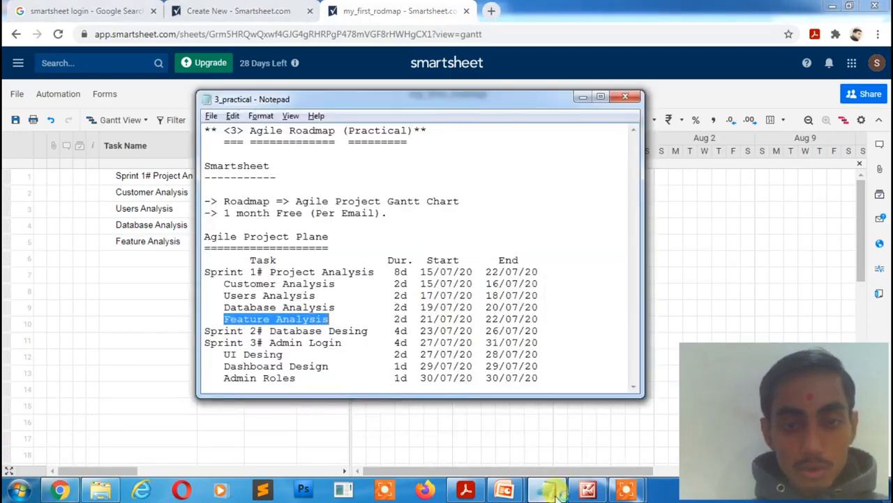
click(422, 283)
drag(422, 283, 475, 283)
key(ctrl+c)
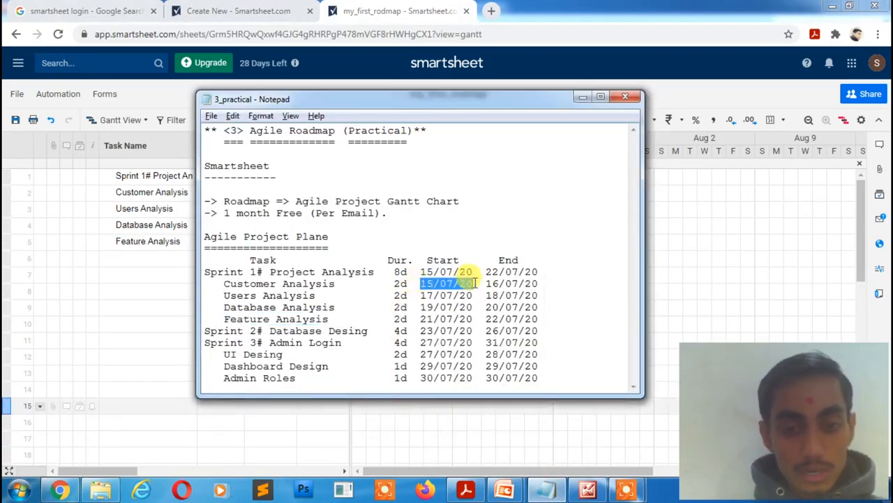
key(alt+Tab)
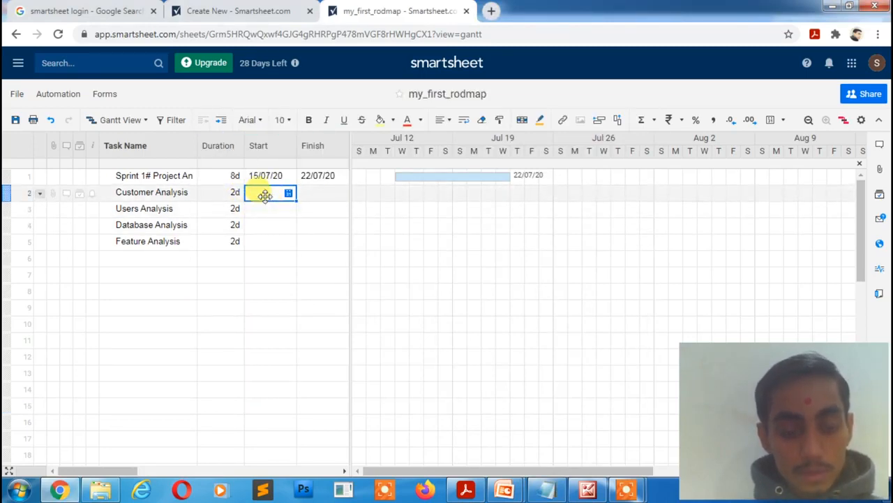
key(ctrl+v)
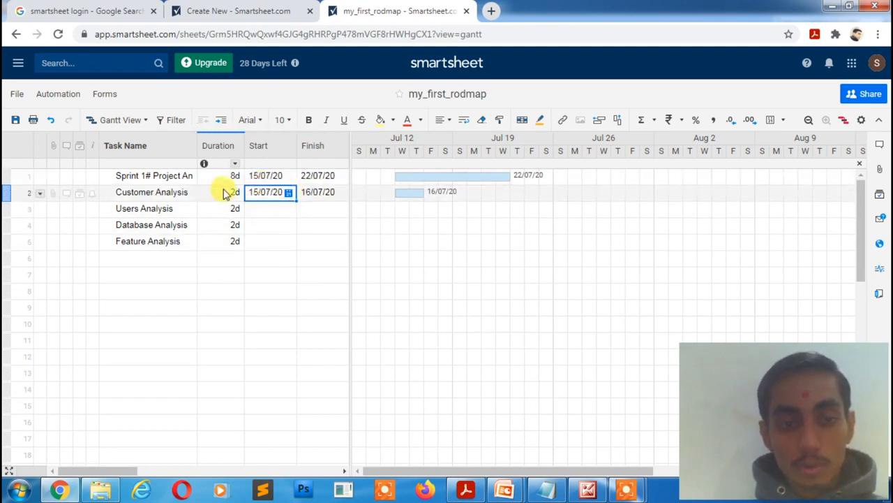
- Copy the Users Analysis start date 17/07/20 from the Notepad plan into the Start cell of row 3
click(556, 490)
drag(421, 296, 473, 295)
key(alt+Tab)
click(269, 213)
- Copy the Database Analysis start date 19/07/20 from the Notepad plan into the Start cell of row 4
key(alt+Tab)
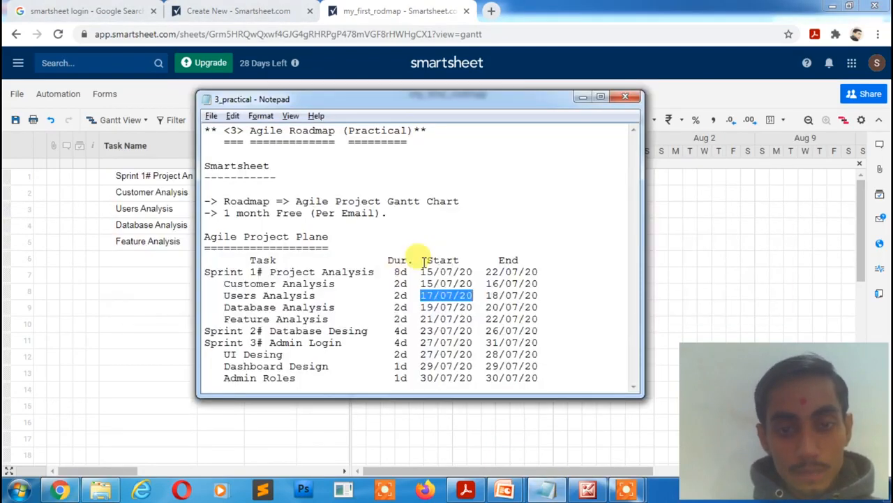
drag(421, 307, 473, 307)
key(ctrl+c)
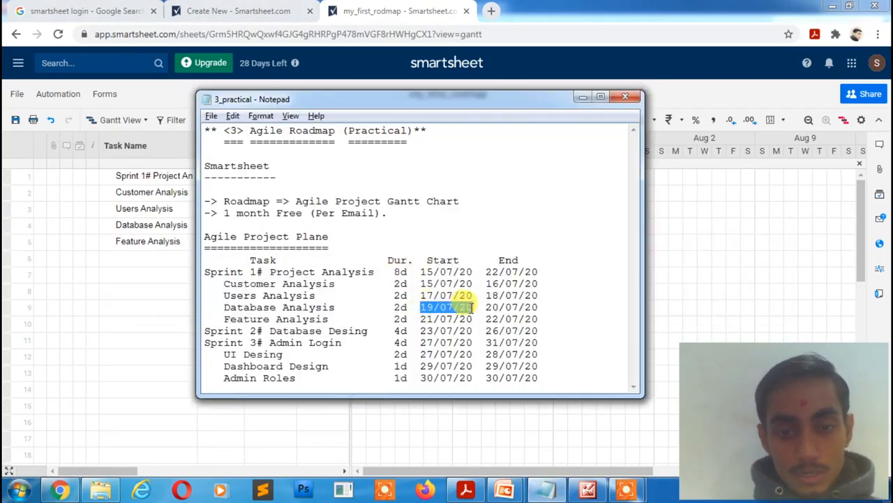
key(alt+Tab)
click(269, 227)
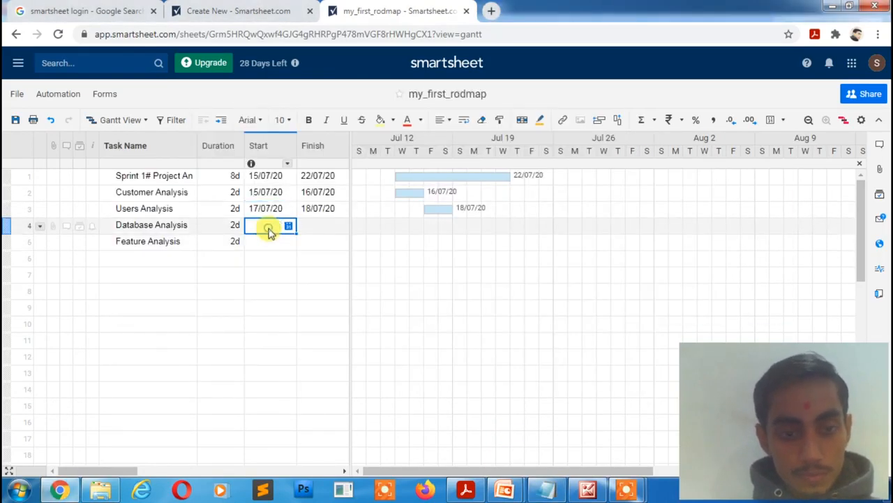
key(ctrl+v)
click(314, 289)
- Copy the Feature Analysis start date 21/07/20 from the Notepad plan into the Start cell of row 5
key(alt+Tab)
drag(418, 319, 473, 318)
key(ctrl+c)
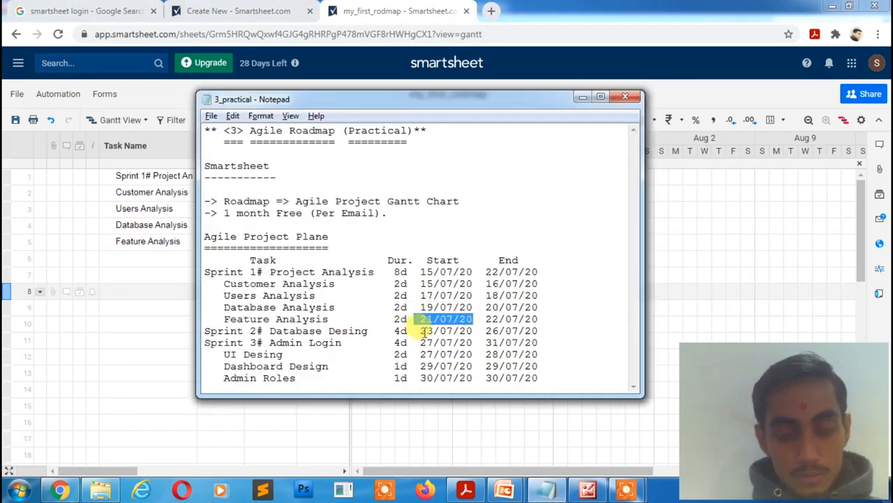
key(alt+Tab)
click(272, 244)
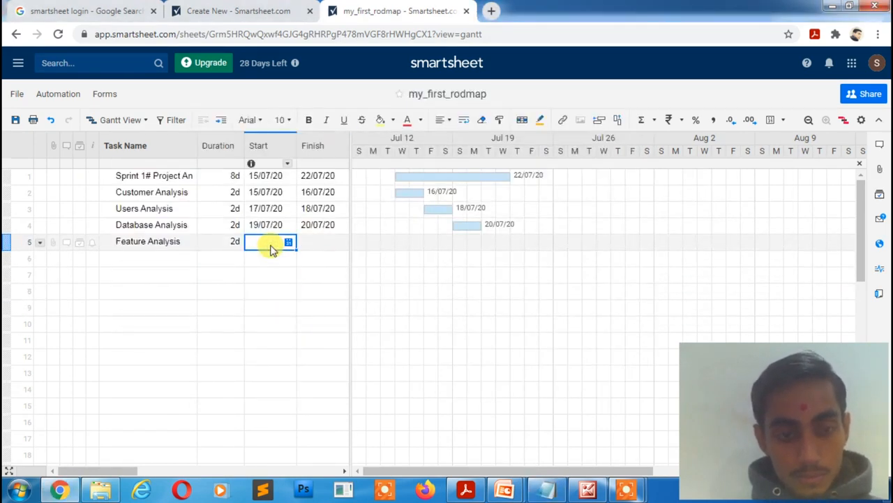
key(ctrl+v)
click(283, 273)
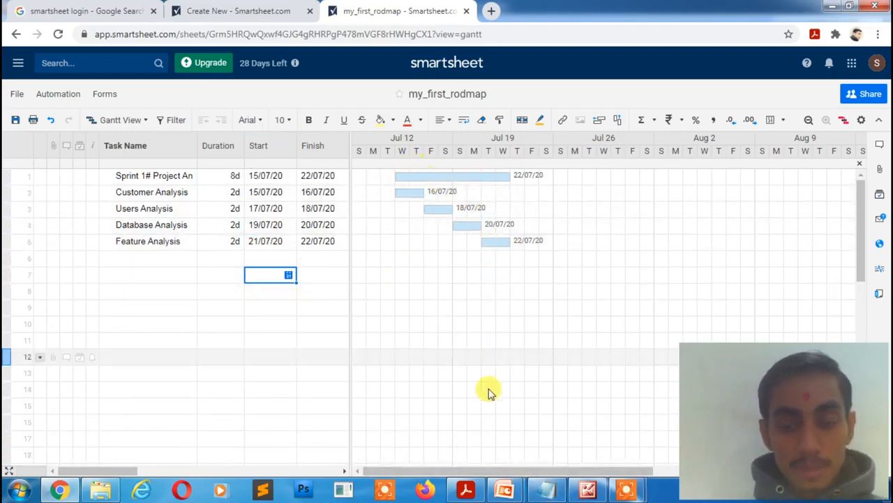
- Check the reference roadmap picture and indent the Customer Analysis task under Sprint 1# Project Analysis
click(587, 490)
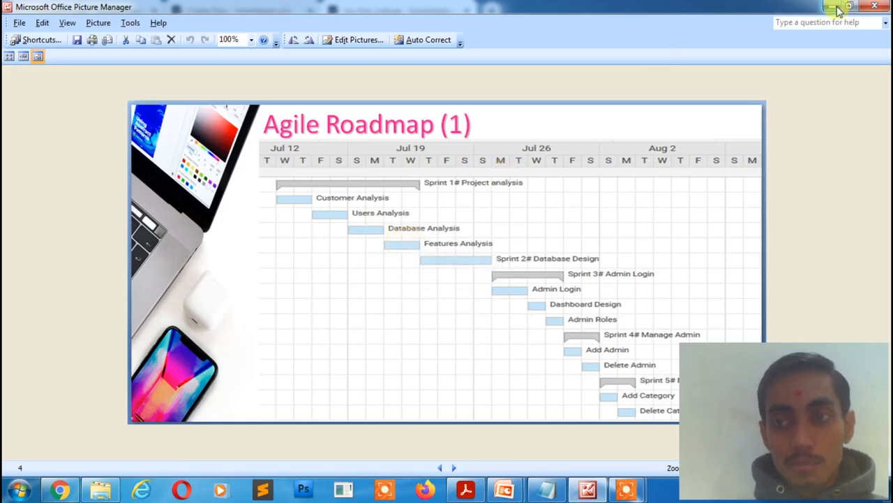
click(60, 490)
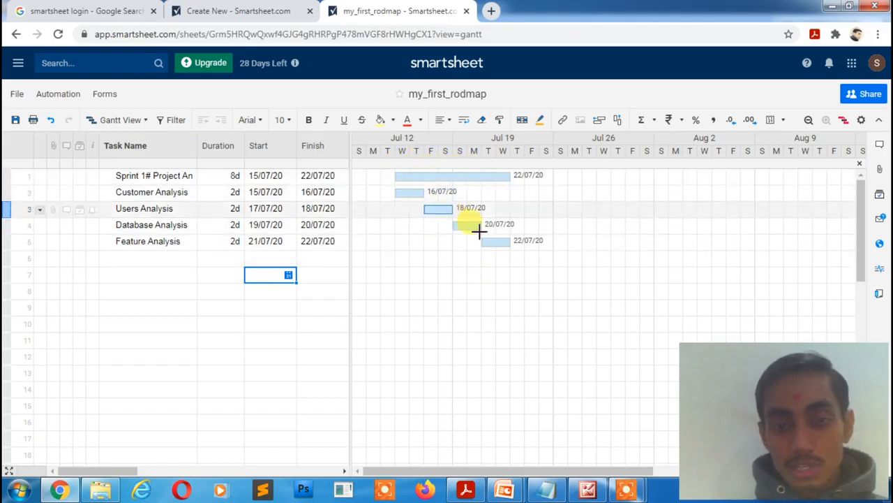
click(132, 198)
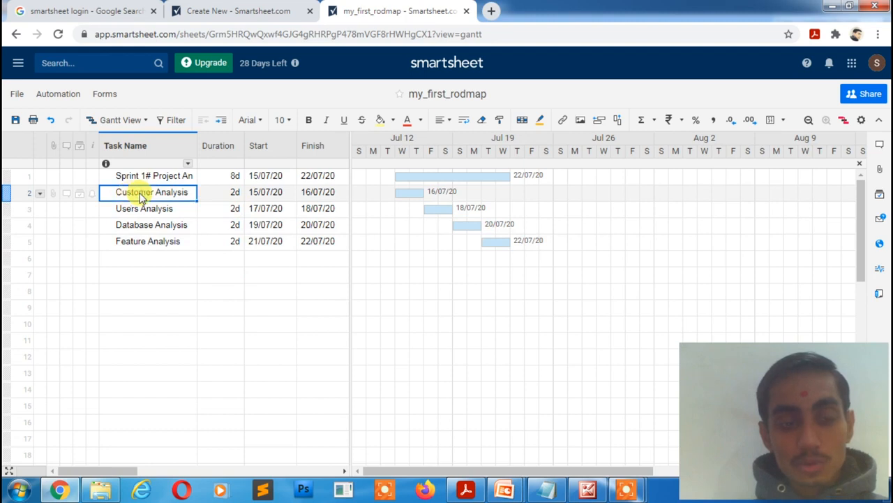
right_click(141, 198)
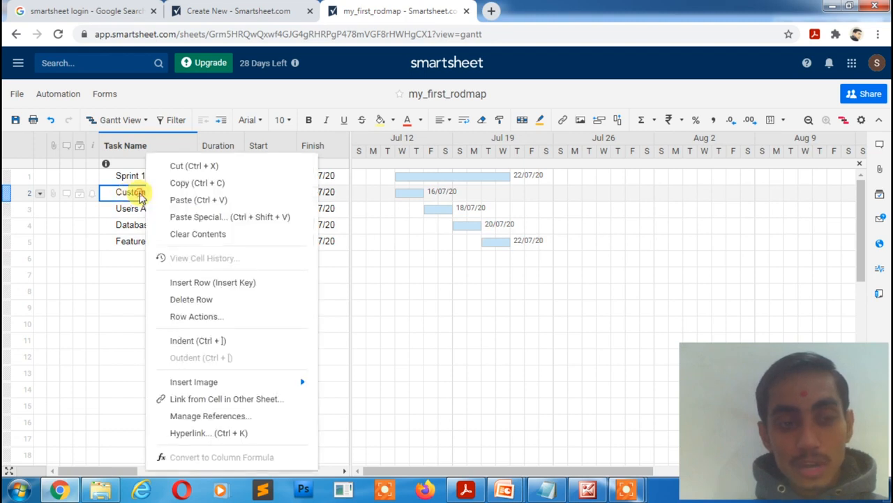
click(188, 342)
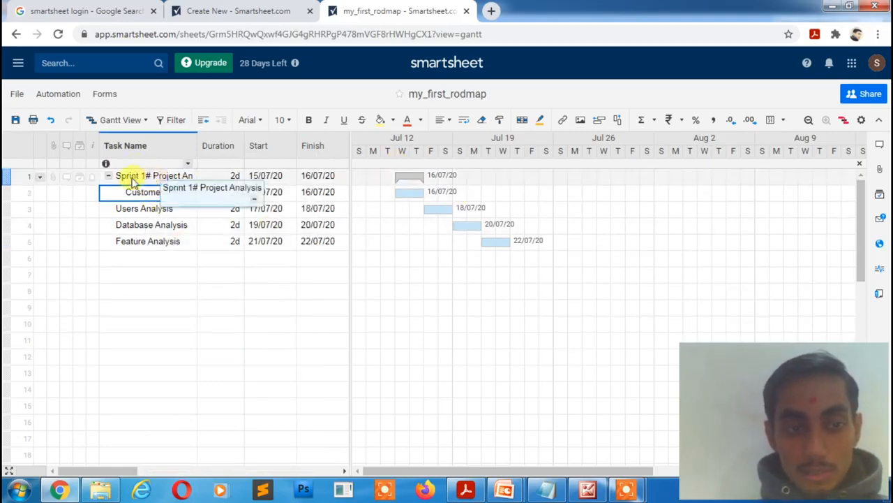
- Collapse and re-expand the subtasks of Sprint 1# Project Analysis
click(109, 179)
click(108, 176)
click(108, 175)
click(144, 209)
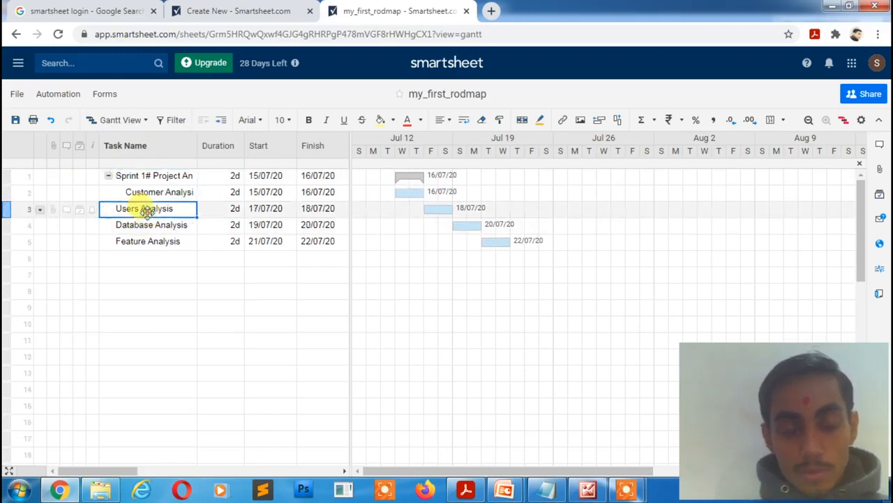
right_click(146, 213)
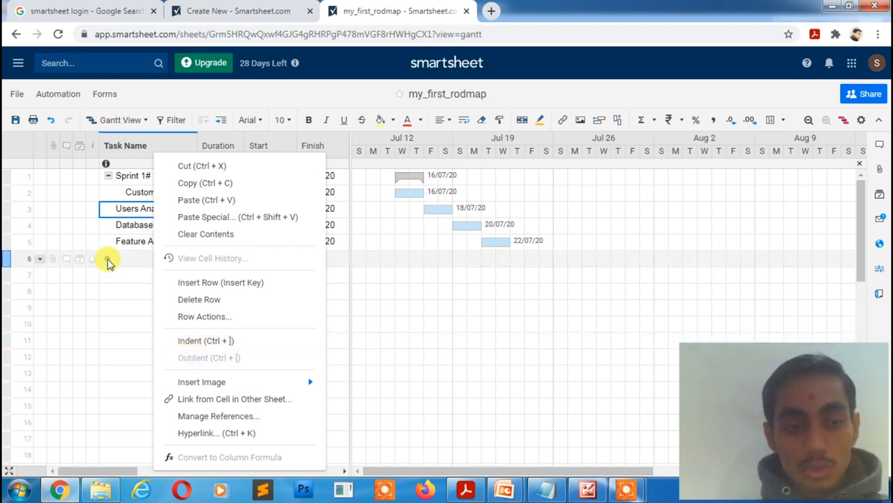
click(110, 259)
- Outdent the Customer Analysis task and indent it again under Sprint 1# Project Analysis, twice in a row
click(133, 192)
right_click(137, 194)
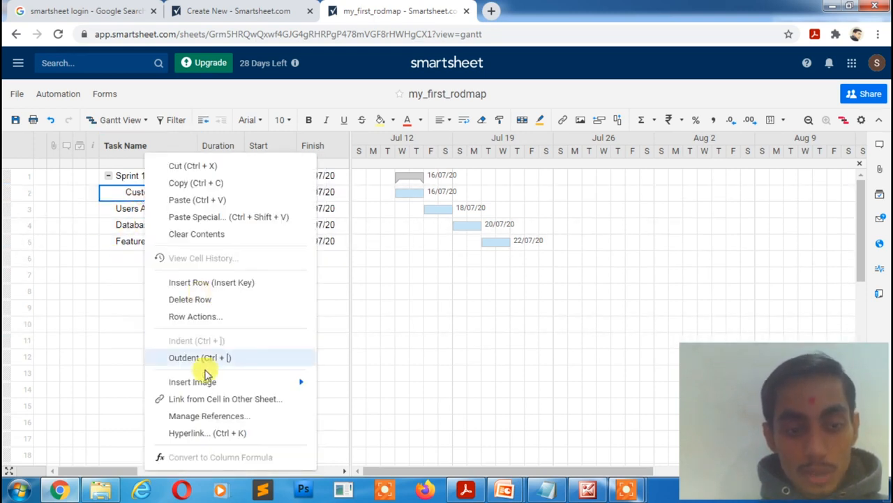
click(204, 358)
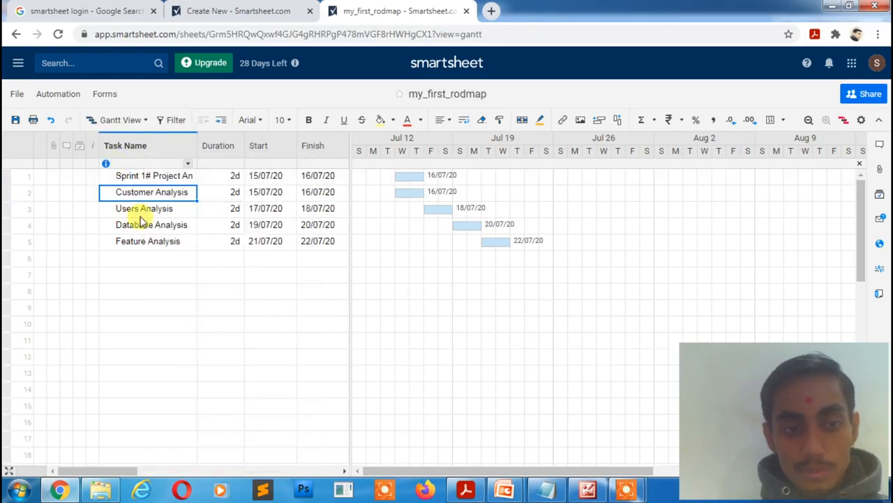
right_click(148, 196)
click(201, 342)
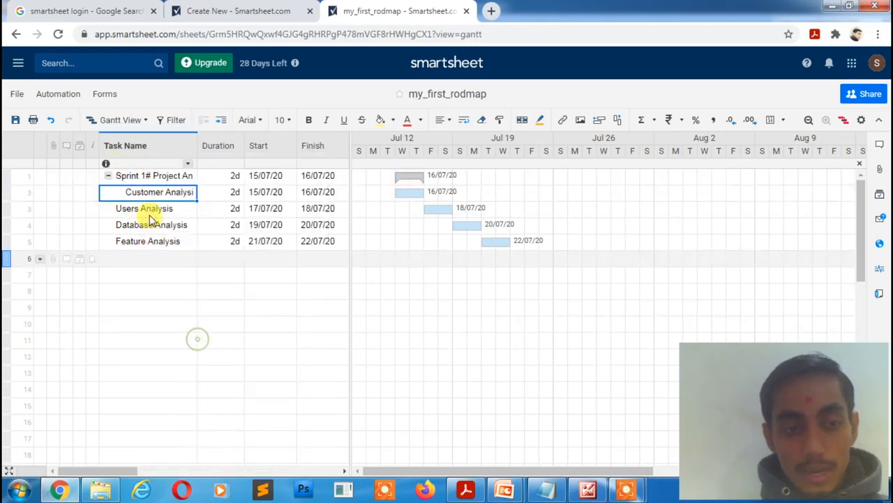
right_click(160, 193)
mouse_move(225, 376)
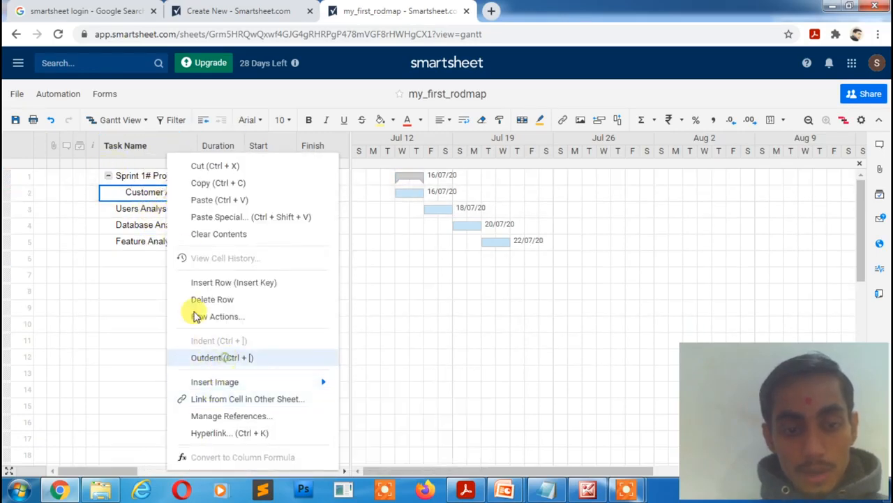
click(209, 357)
right_click(148, 196)
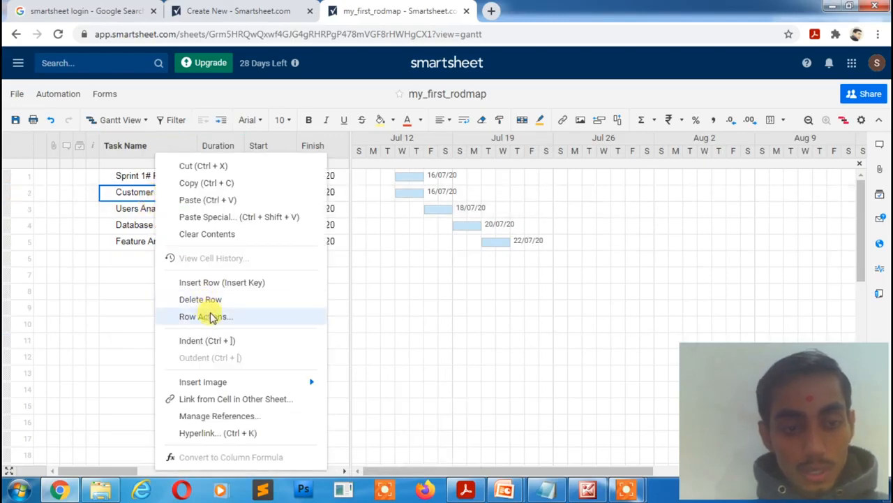
click(210, 341)
- Indent the Users Analysis, Database Analysis and Feature Analysis tasks under Sprint 1# Project Analysis
right_click(150, 208)
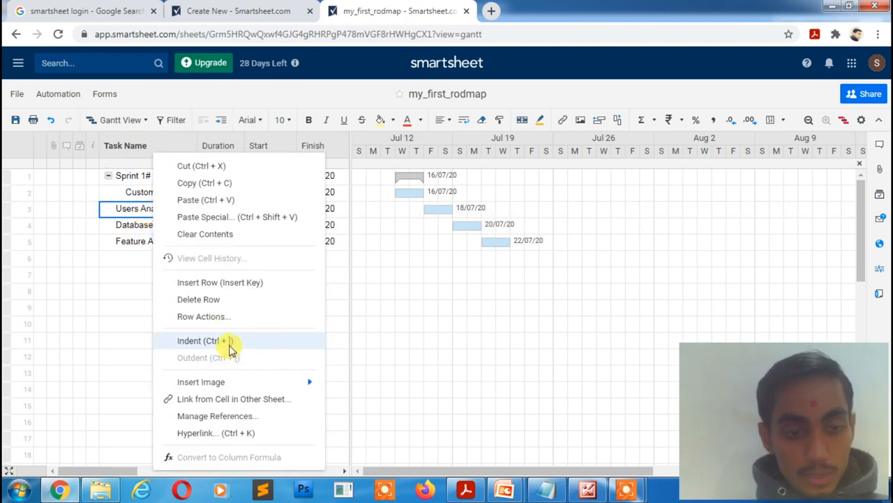
click(210, 340)
right_click(141, 225)
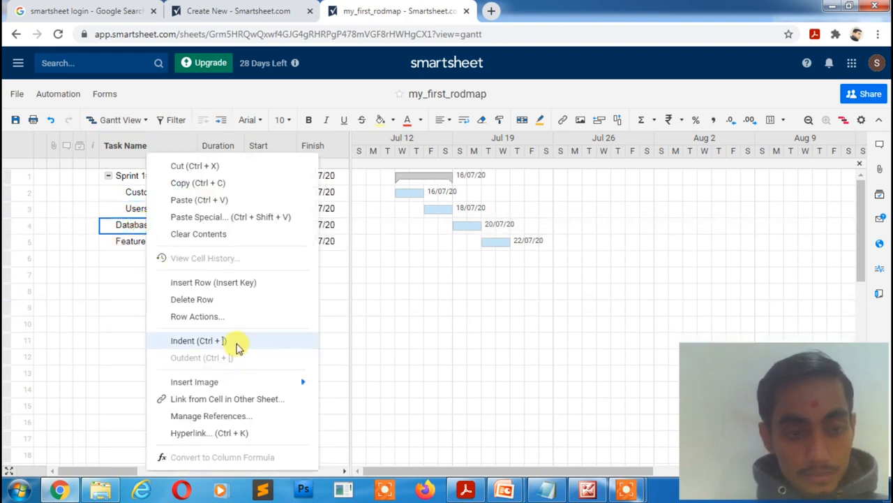
click(236, 343)
click(150, 241)
right_click(160, 241)
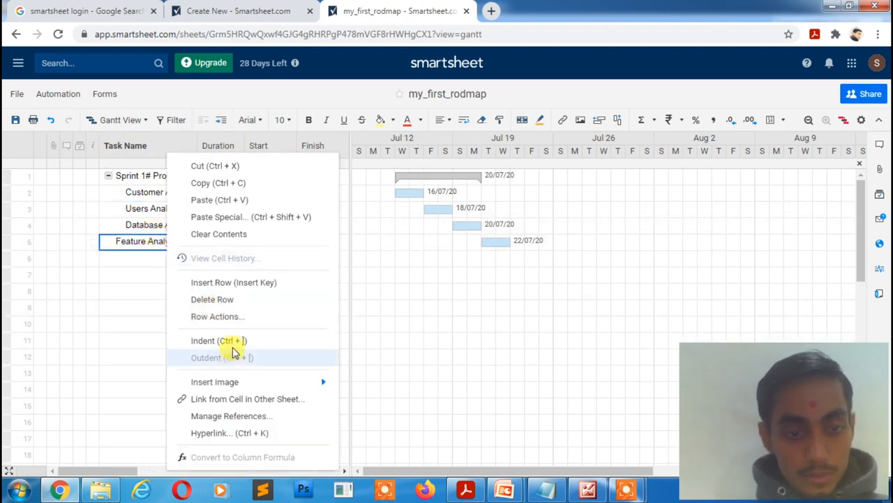
click(231, 342)
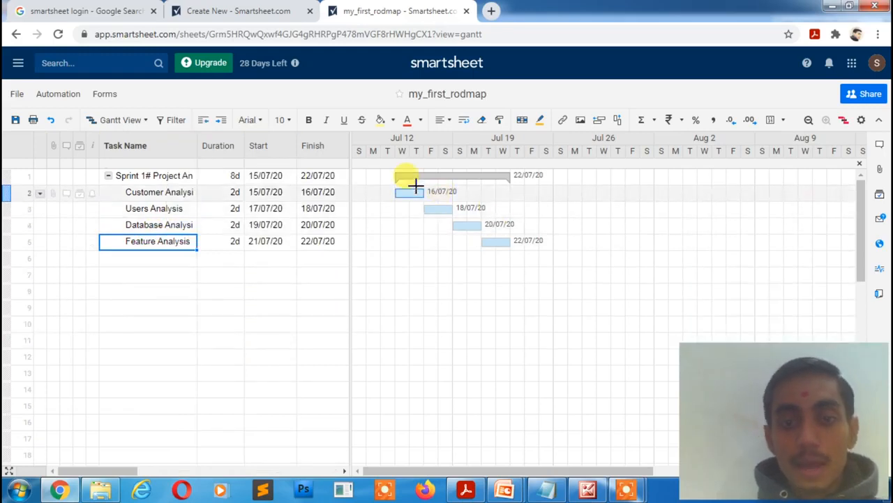
- Compare the chart with the reference roadmap picture and copy the task name Sprint 2# Database Desing from the Notepad plan into row 6
click(588, 490)
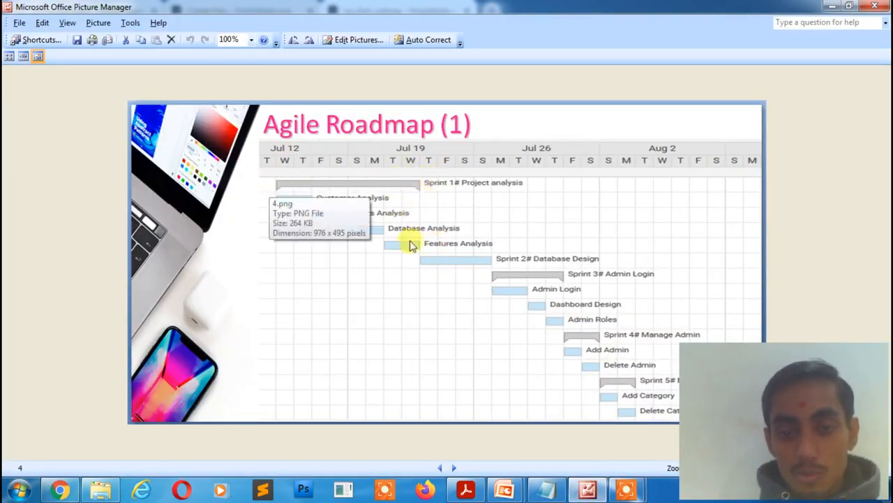
click(588, 491)
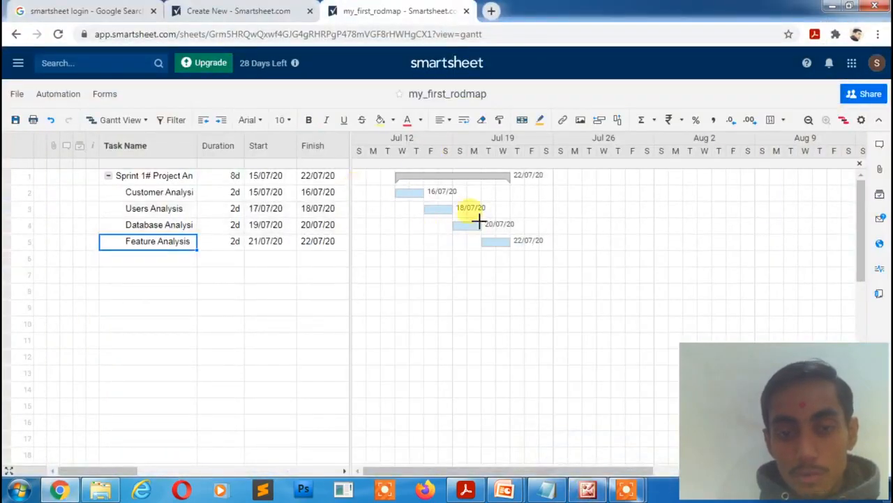
click(546, 491)
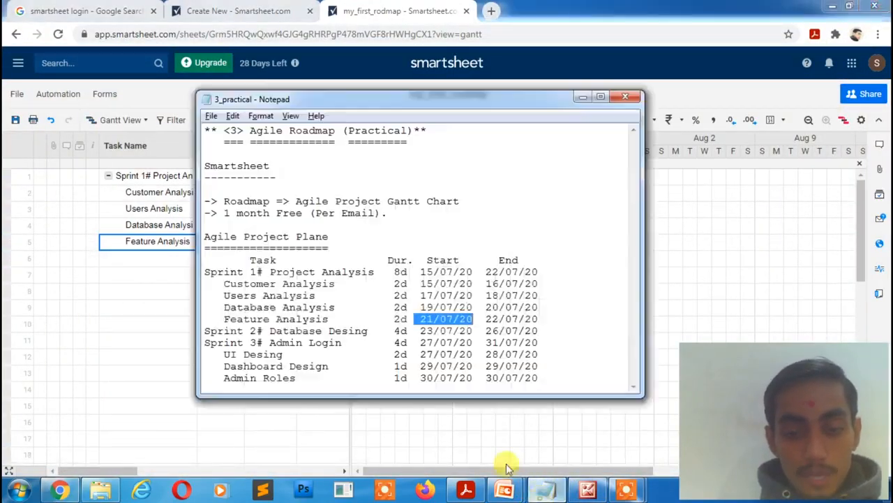
drag(205, 331, 374, 333)
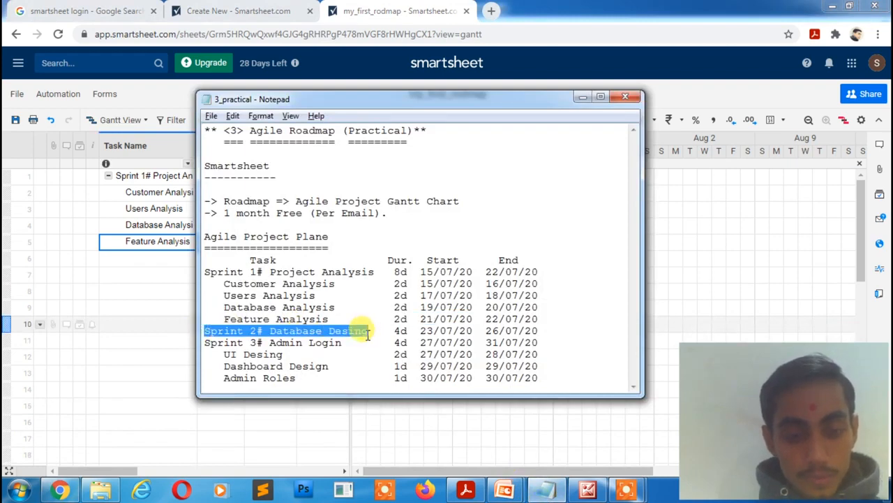
click(162, 258)
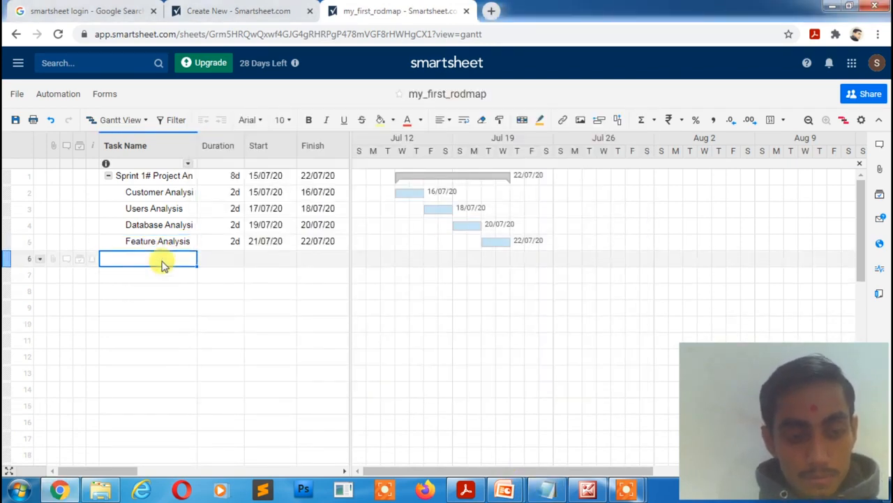
- Check the Sprint 2 duration in the Notepad plan and set the duration in row 6 to 4 days
key(alt+Tab)
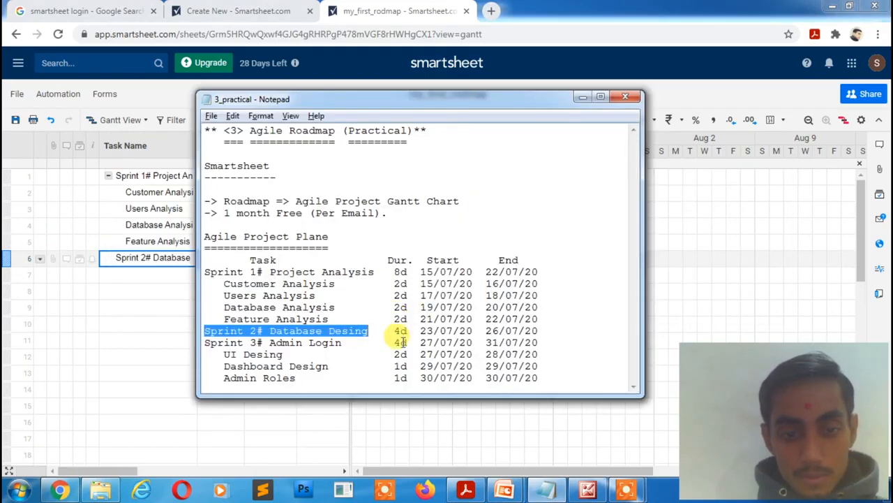
key(alt+Tab)
click(222, 259)
text(4)
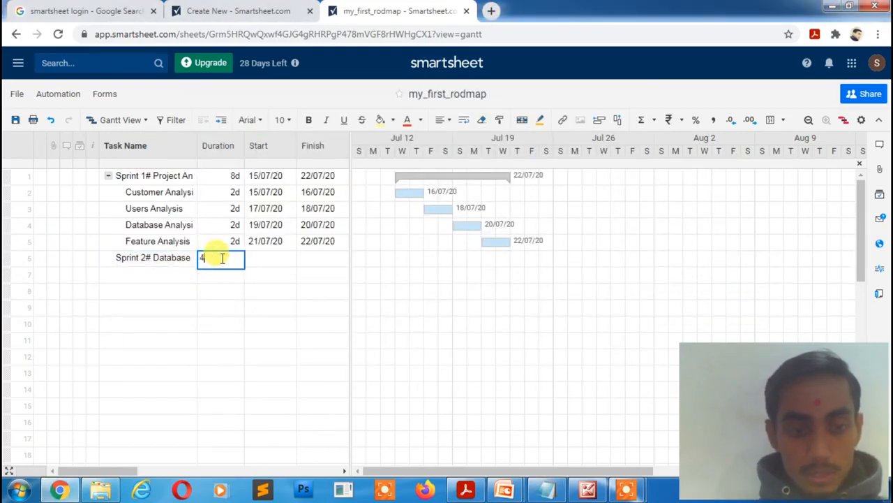
key(Tab)
- Copy the Sprint 2# Database Desing start date 23/07/20 from the Notepad plan into the Start cell of row 6
key(alt+Tab)
drag(421, 331, 461, 331)
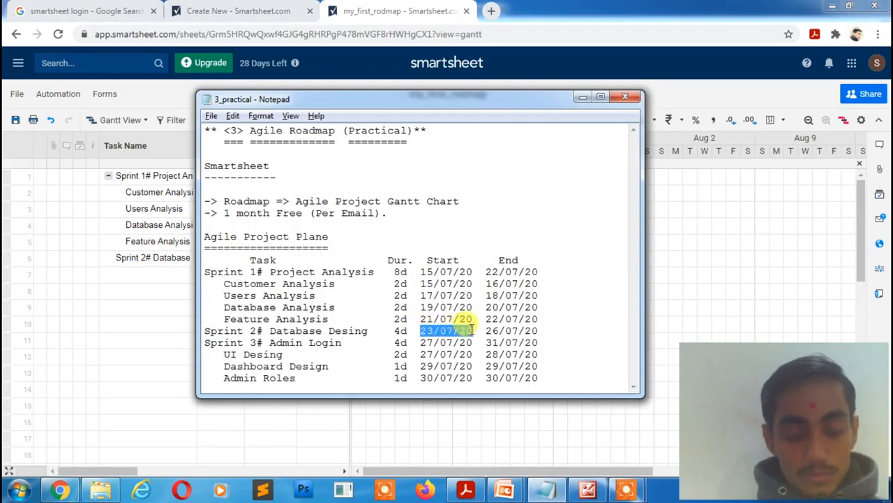
key(alt+Tab)
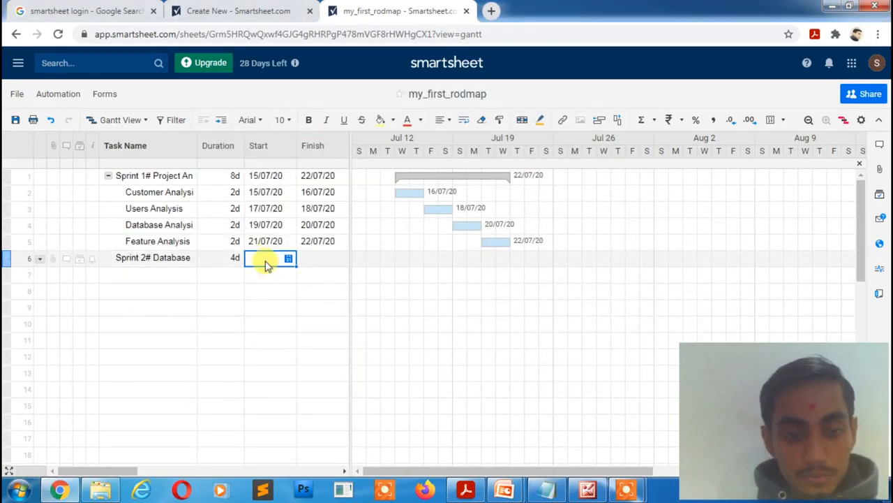
text(23/07/20)
click(140, 274)
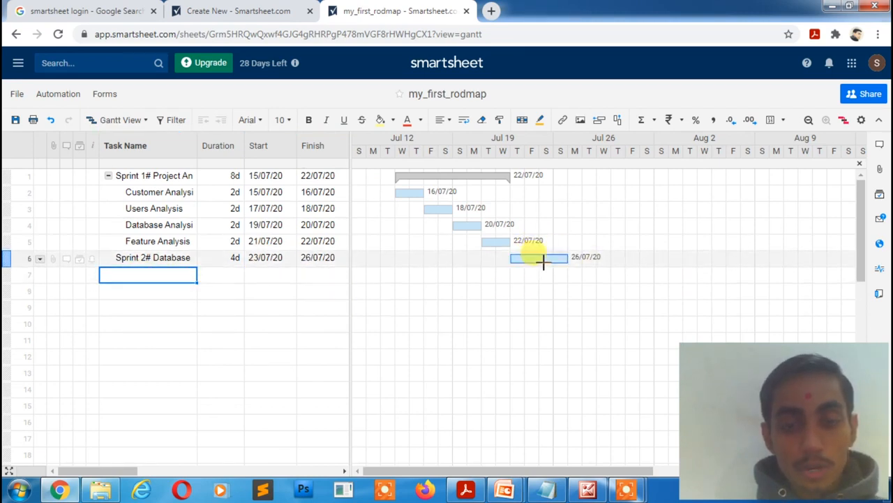
- Collapse the Sprint 1# Project Analysis subtasks and expand them again to view the summary bar
click(106, 176)
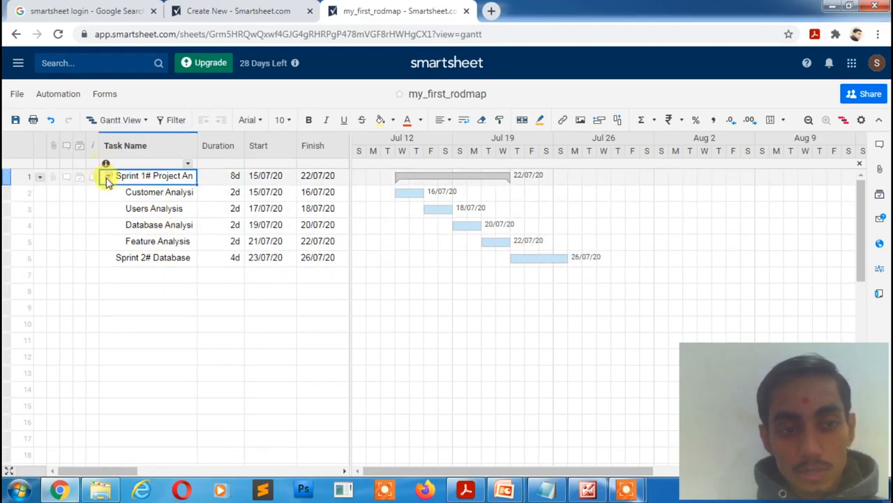
click(106, 177)
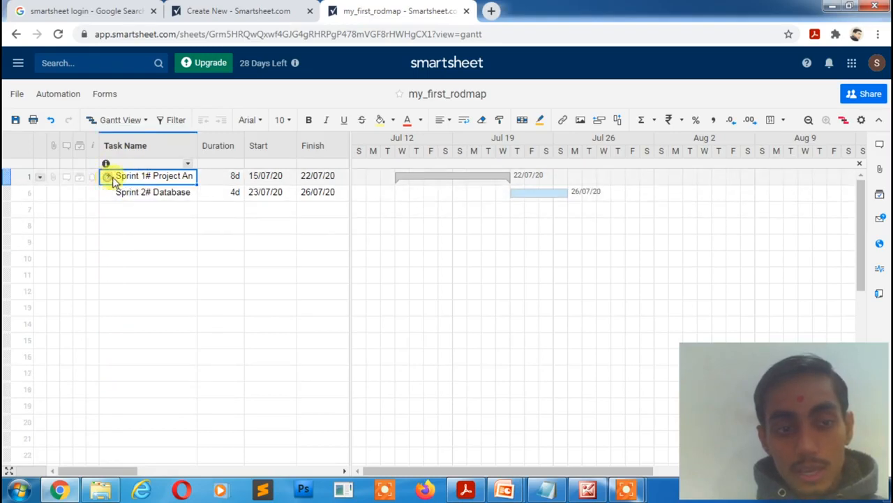
click(107, 177)
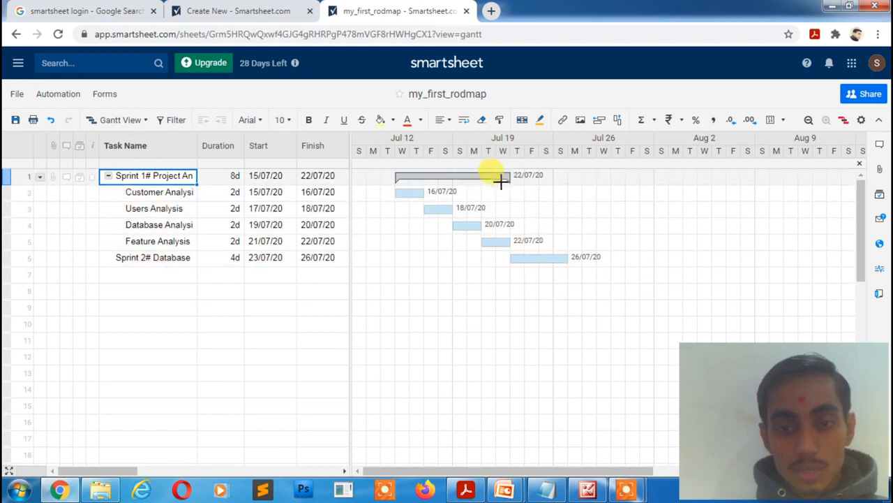
- Copy the task name Sprint 3# Admin Login from the Notepad plan into row 7 of the Smartsheet roadmap
click(547, 490)
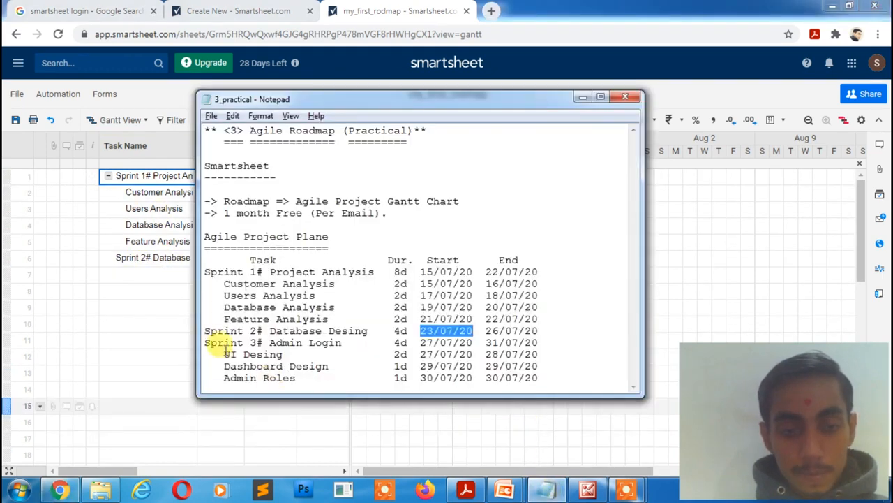
drag(208, 342, 337, 340)
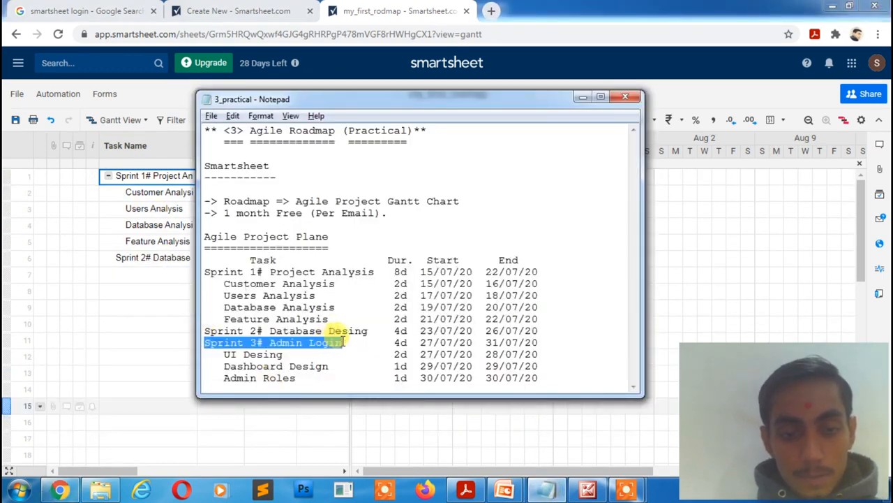
key(alt+Tab)
click(144, 276)
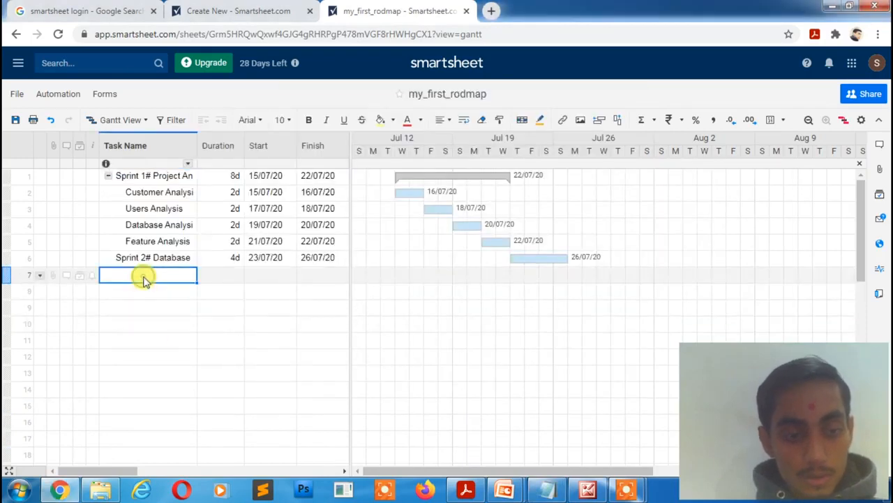
- Copy the task name UI Desing from the Notepad plan into row 8 of the roadmap
key(alt+Tab)
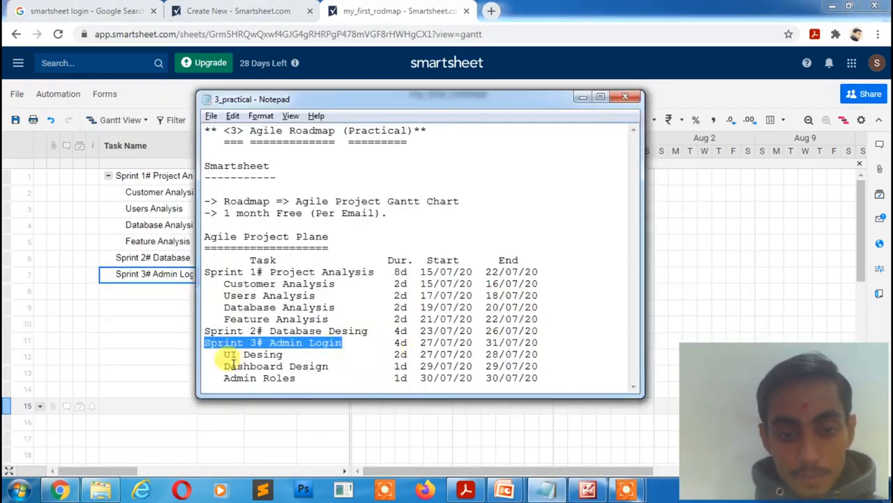
drag(224, 354, 277, 354)
key(ctrl+c)
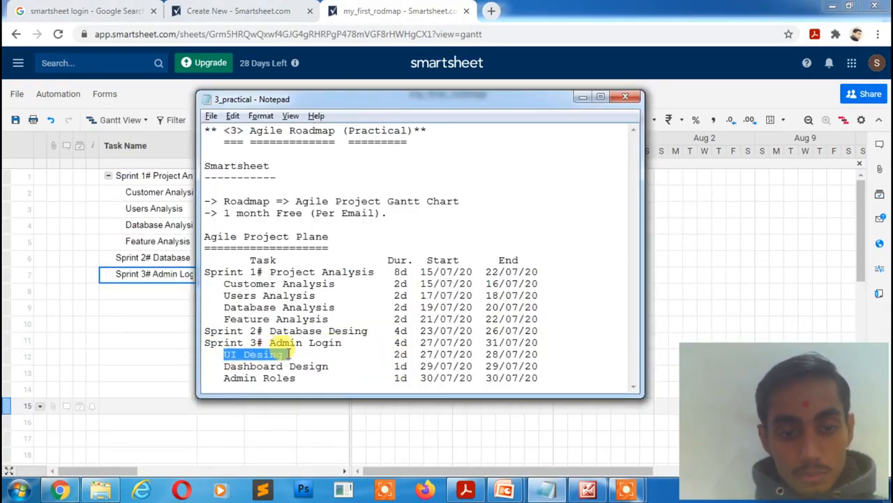
key(alt+Tab)
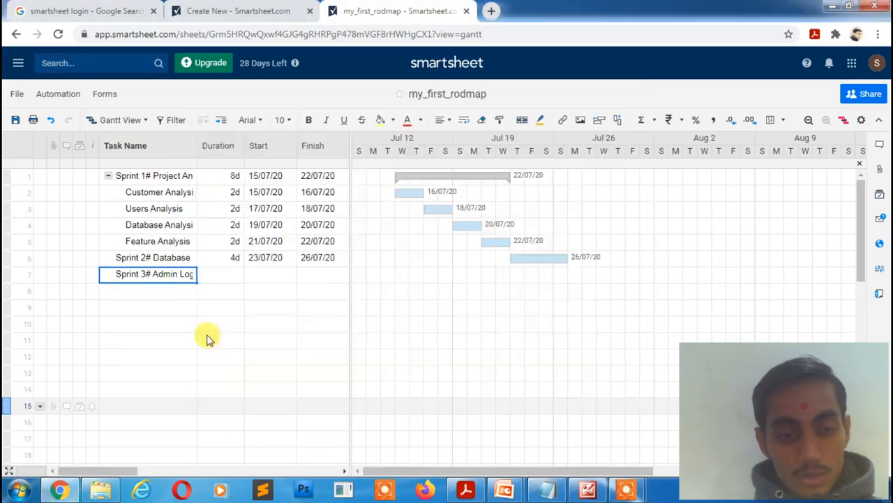
click(172, 292)
key(ctrl+v)
- Copy the task name Dashboard Design from the Notepad plan into row 9 of the roadmap
key(alt+Tab)
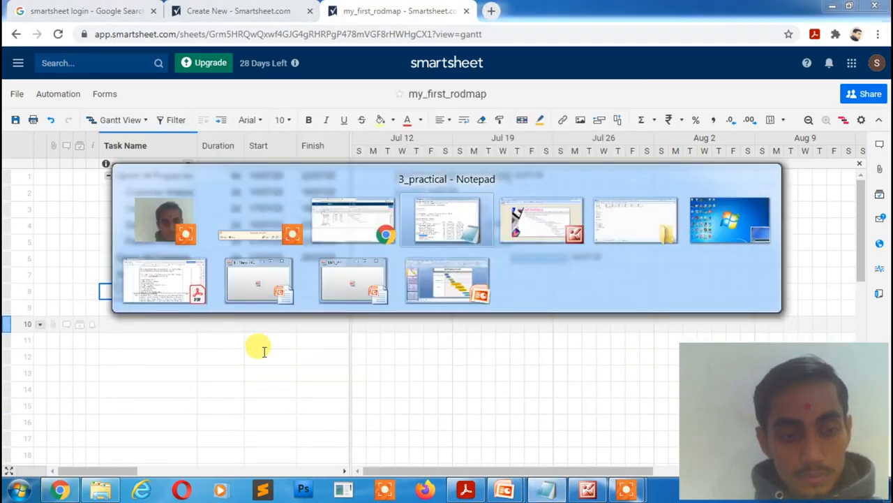
drag(223, 366, 324, 368)
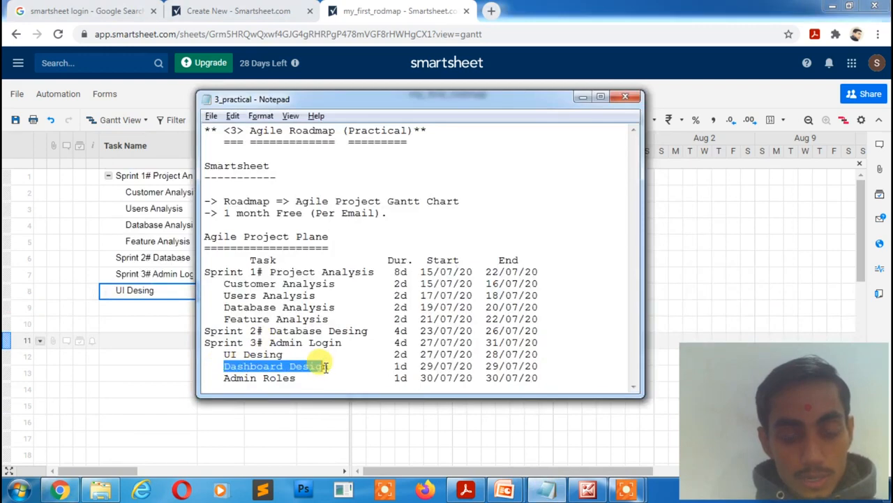
key(alt+Tab)
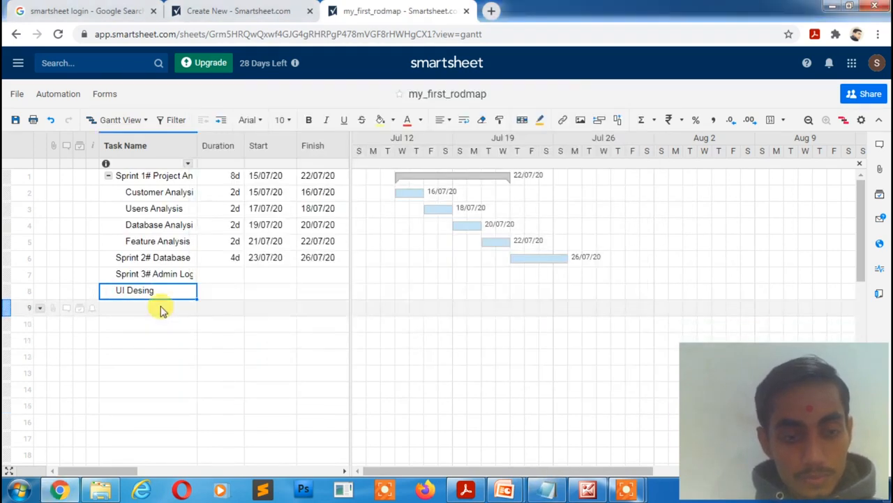
click(163, 306)
text(Dashboard Design)
- Copy the task name Admin Roles from the Notepad plan into row 10 of the roadmap
key(alt+Tab)
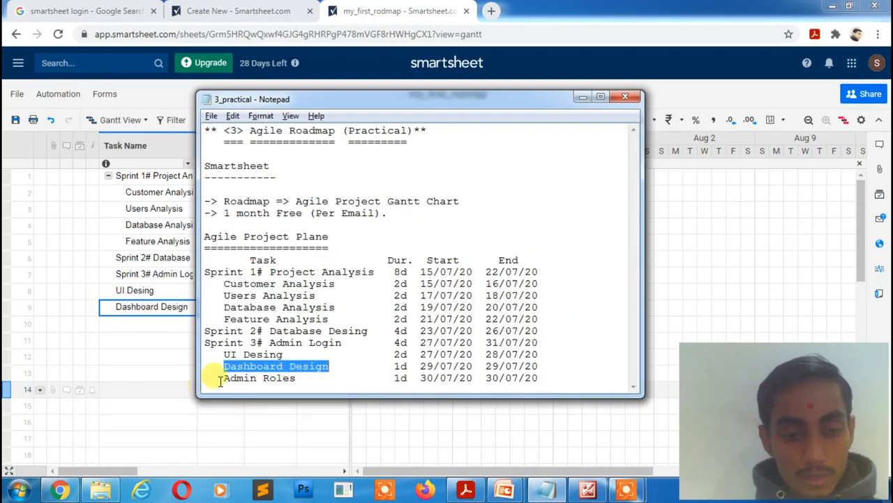
drag(220, 379, 300, 378)
key(ctrl+c)
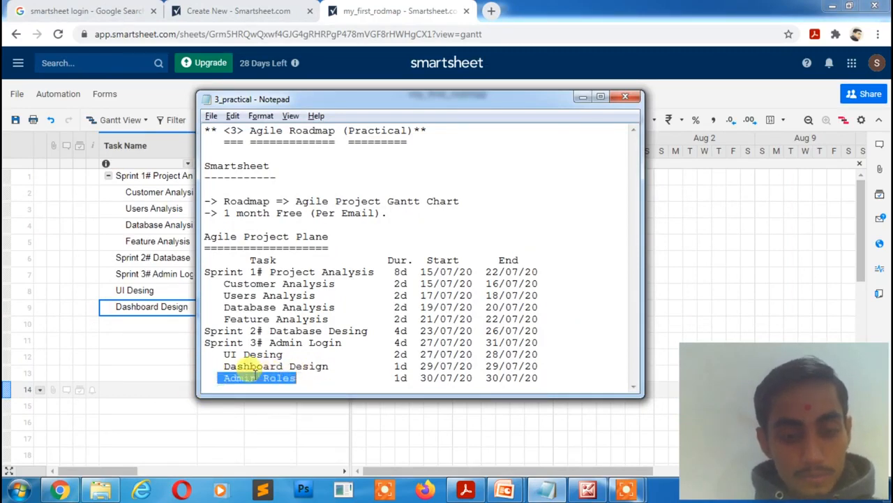
key(alt+Tab)
click(174, 324)
key(ctrl+v)
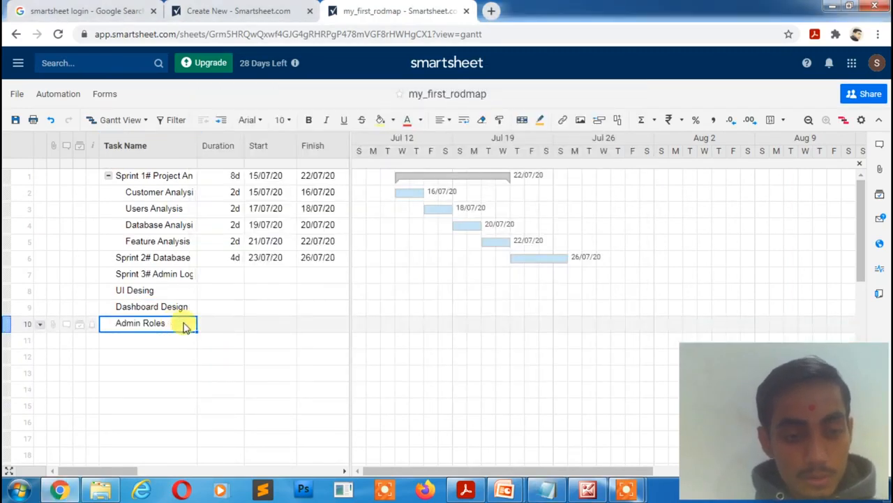
- Check the Notepad plan and set durations of 4d for Sprint 3# Admin Login, 2d for UI Desing, 2d for Dashboard Design and 1d for Admin Roles
click(217, 335)
click(222, 288)
key(alt+Tab)
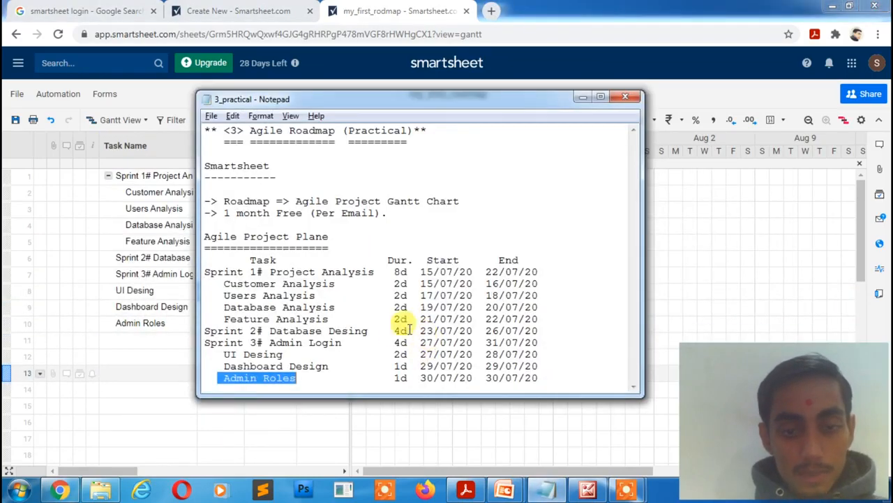
key(alt+Tab)
click(221, 277)
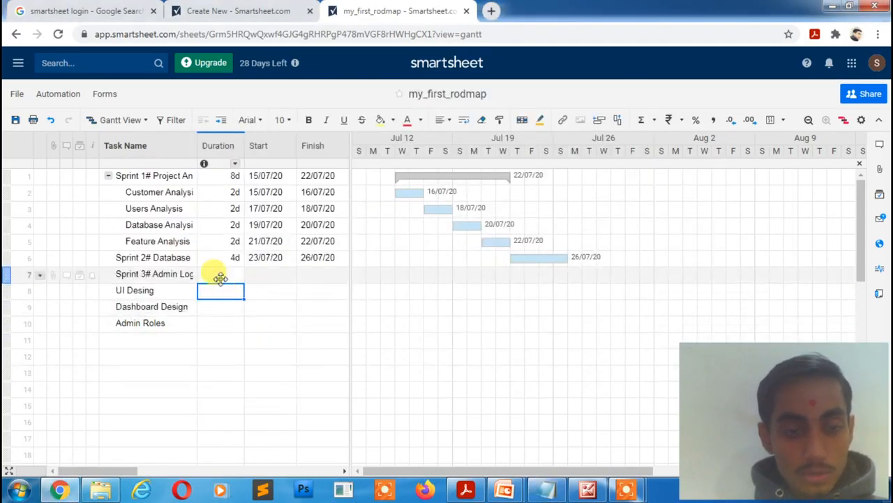
text(4d)
key(Return)
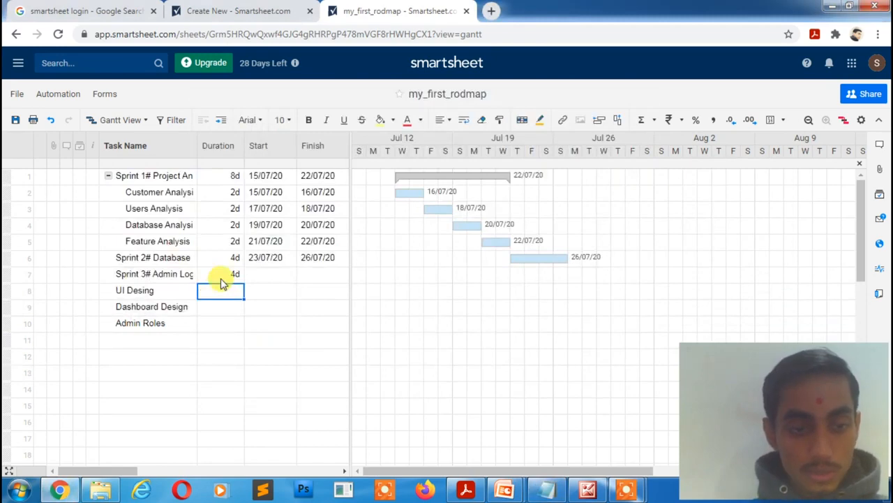
key(alt+Tab)
key(alt+Tab)
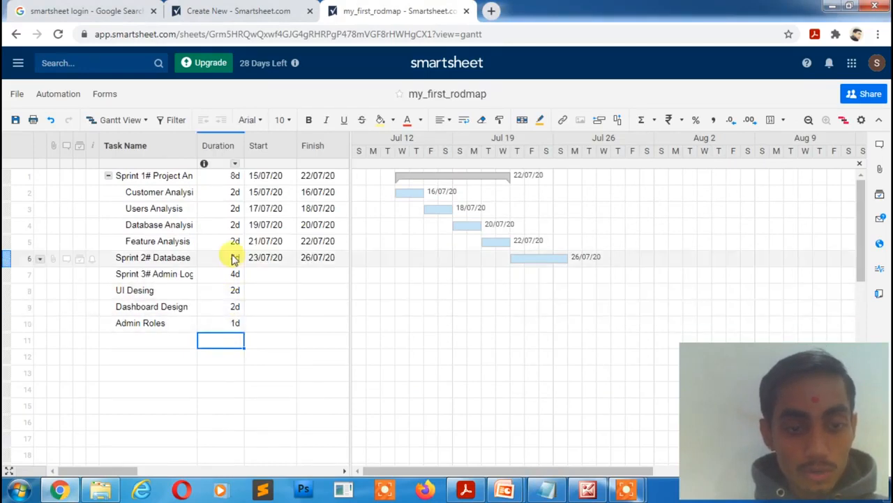
- Copy the UI Desing start date 27/07/20 from the Notepad plan into the Start cell of row 8
click(268, 279)
click(263, 290)
key(alt+Tab)
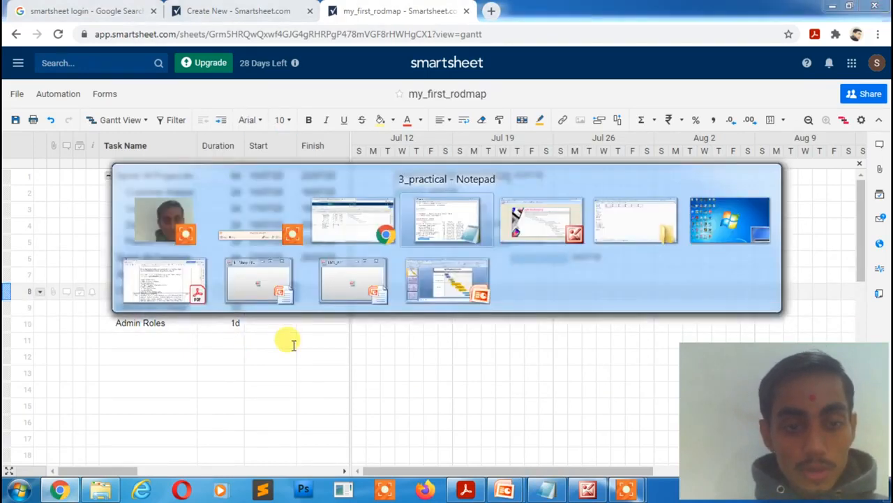
drag(421, 354, 474, 355)
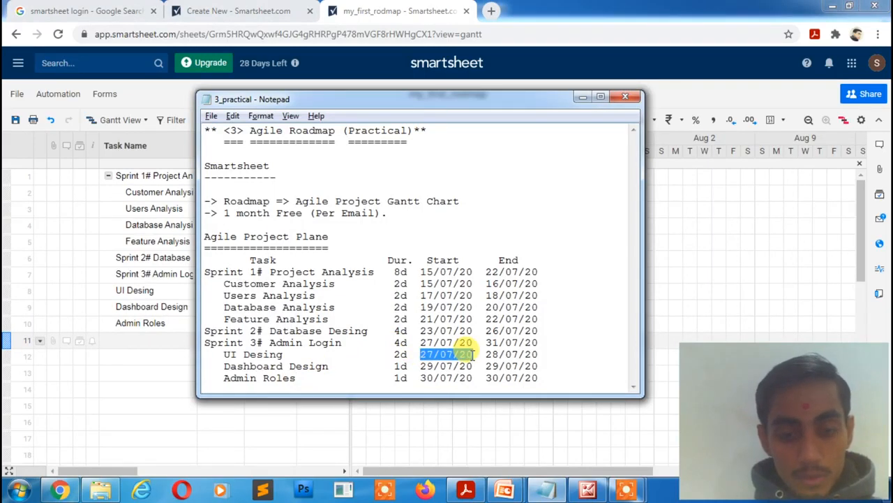
key(alt+Tab)
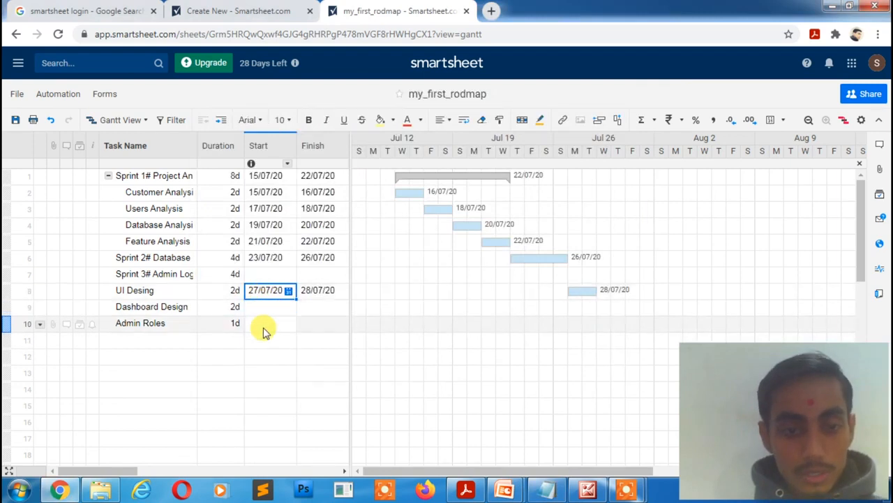
click(263, 325)
- Indent the UI Desing task under Sprint 3# Admin Login
click(167, 290)
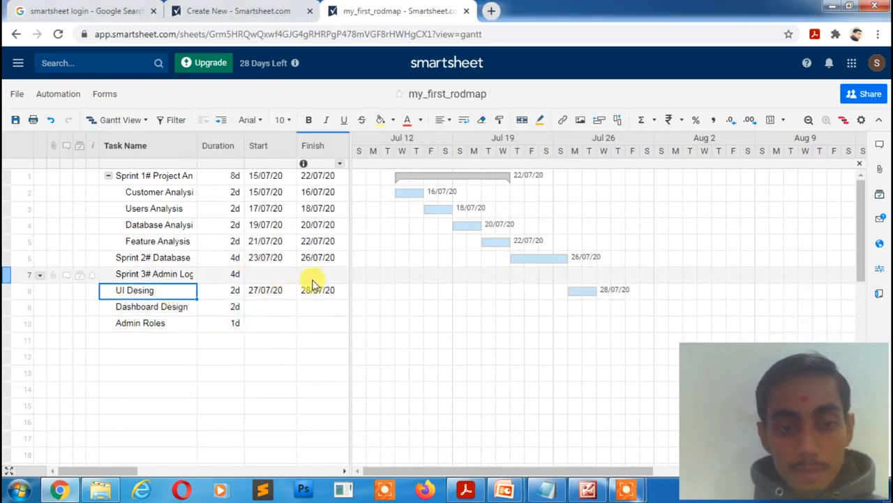
right_click(122, 293)
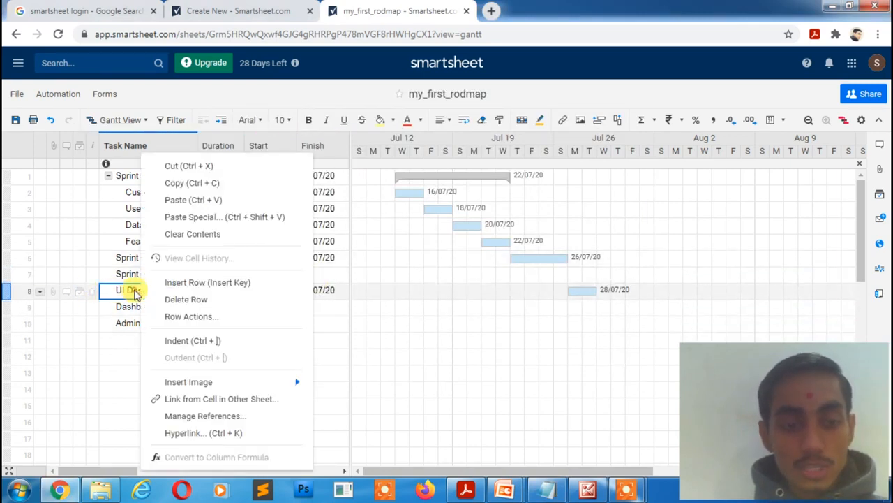
click(103, 291)
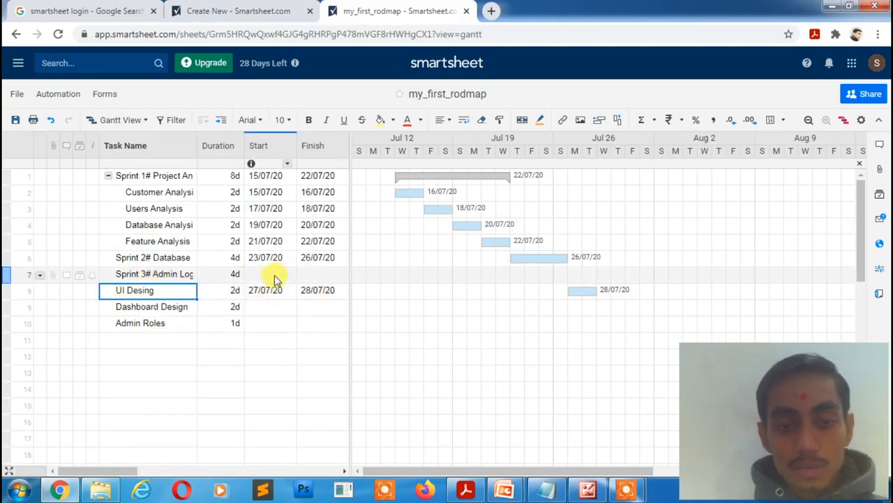
right_click(148, 296)
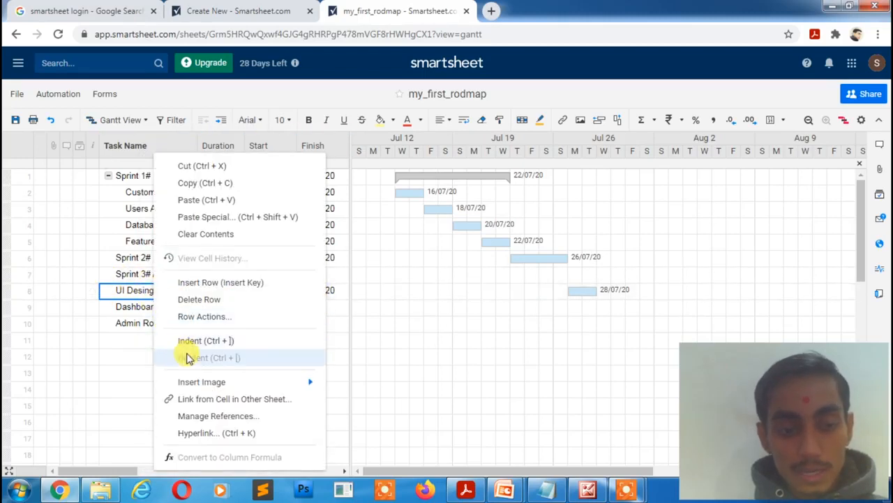
click(196, 342)
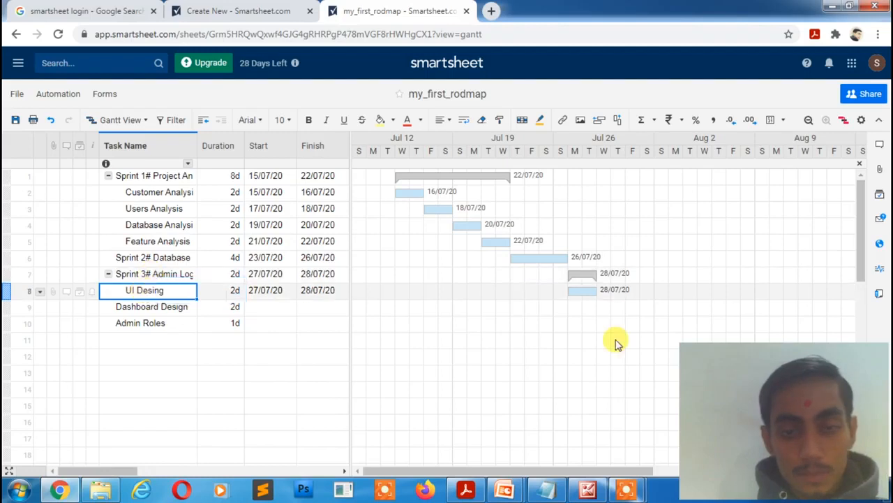
- Indent the Dashboard Design and Admin Roles tasks under Sprint 3# Admin Login
click(146, 310)
right_click(148, 311)
click(192, 340)
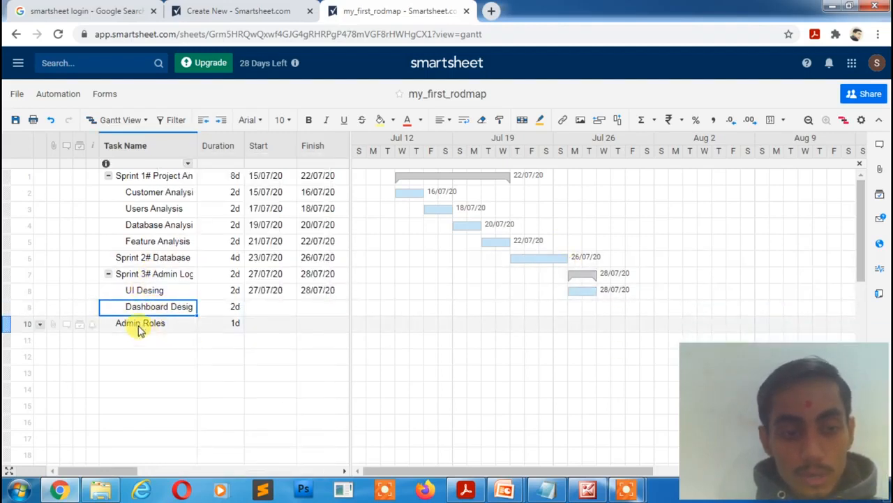
right_click(139, 328)
click(183, 339)
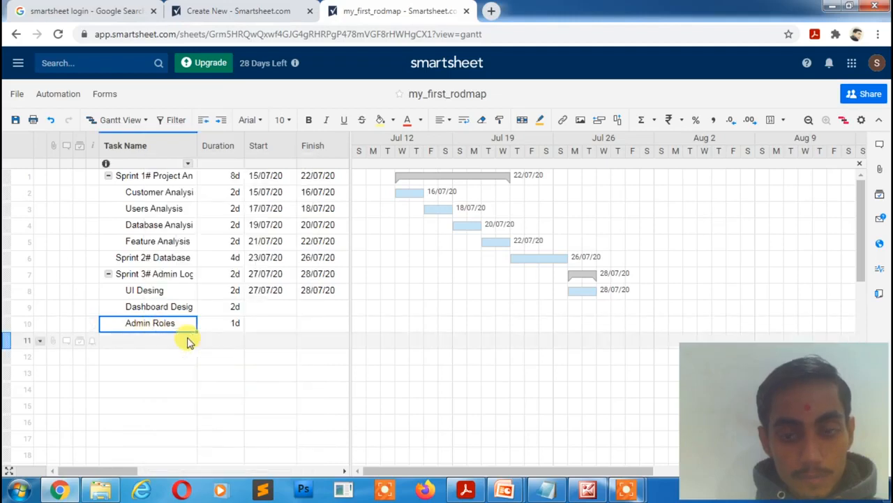
- Copy the Dashboard Design start date 29/07/20 from the Notepad plan into the Start cell of row 9
click(274, 308)
key(alt+Tab)
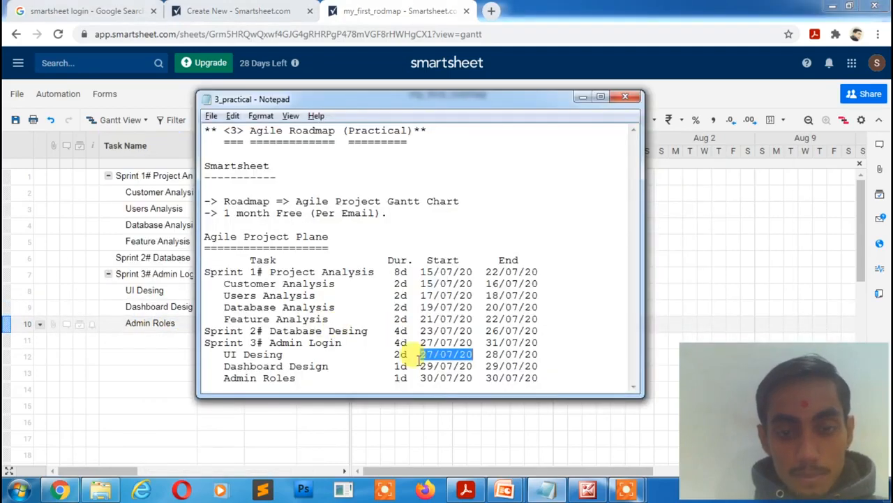
drag(421, 366, 464, 366)
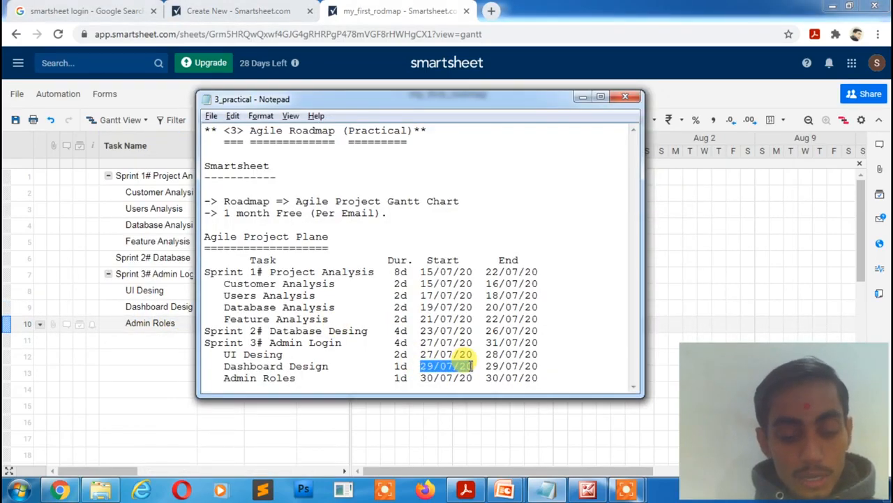
key(alt+Tab)
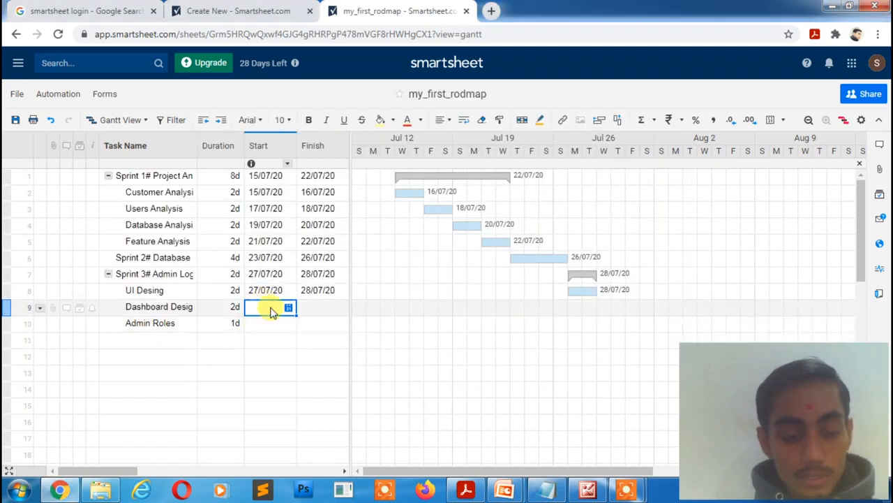
text(29/07/20)
- Copy the Admin Roles start date 30/07/20 from the Notepad plan into its Start cell, saving the sheet's pending changes along the way
key(alt+Tab)
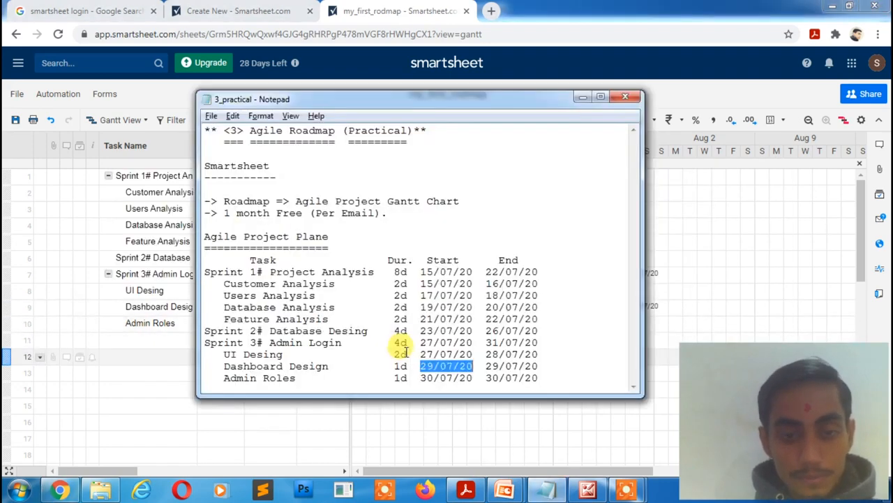
drag(421, 378, 474, 380)
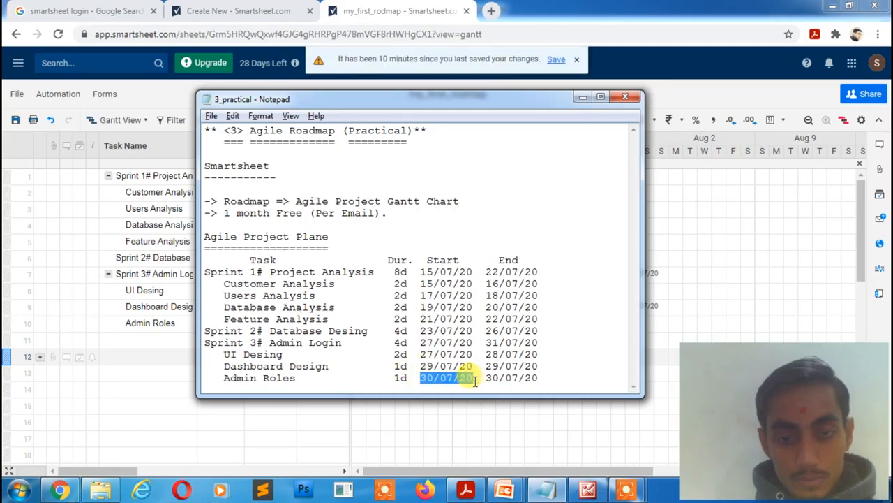
key(alt+Tab)
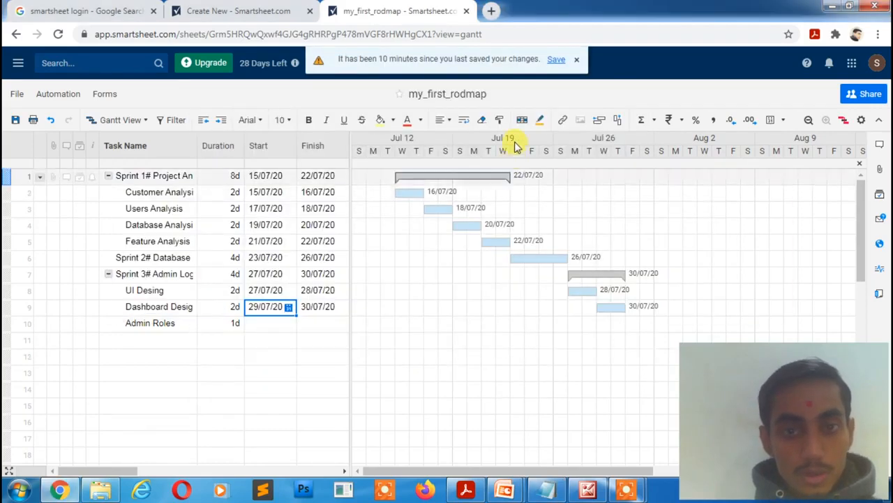
click(557, 60)
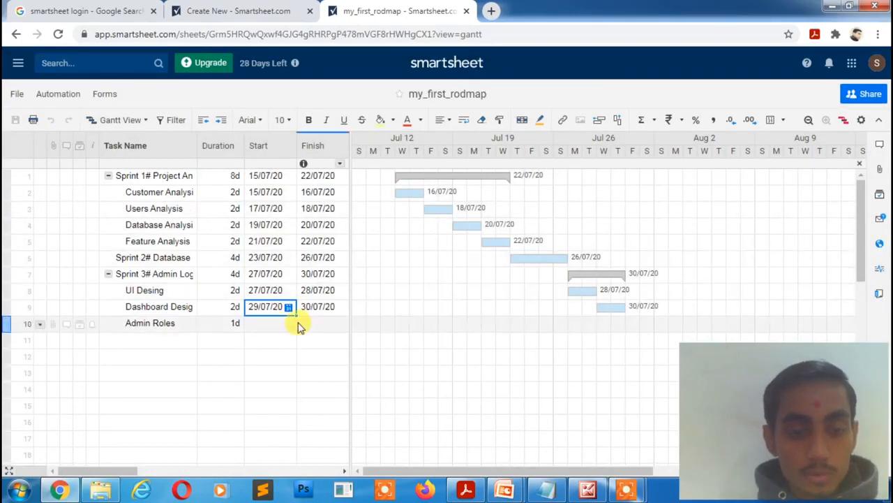
click(280, 325)
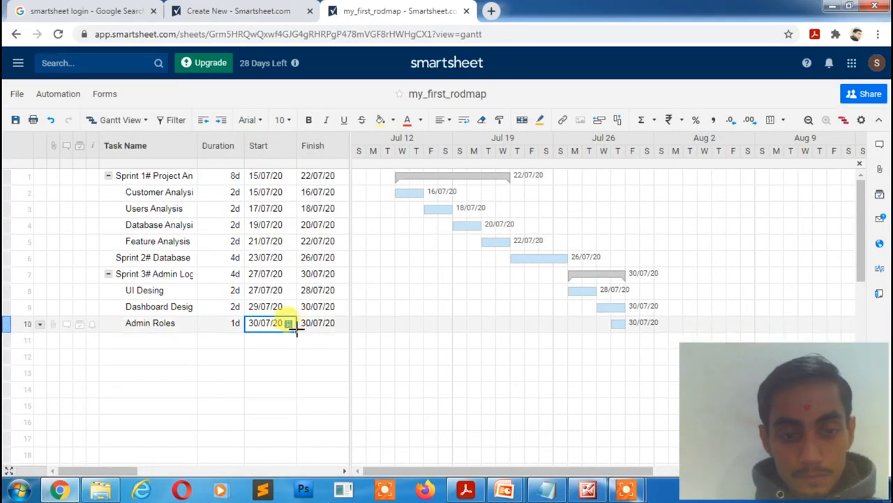
drag(296, 331, 286, 342)
- Check the Dashboard Design duration in the Notepad plan and set it to 1d in the sheet
key(alt+Tab)
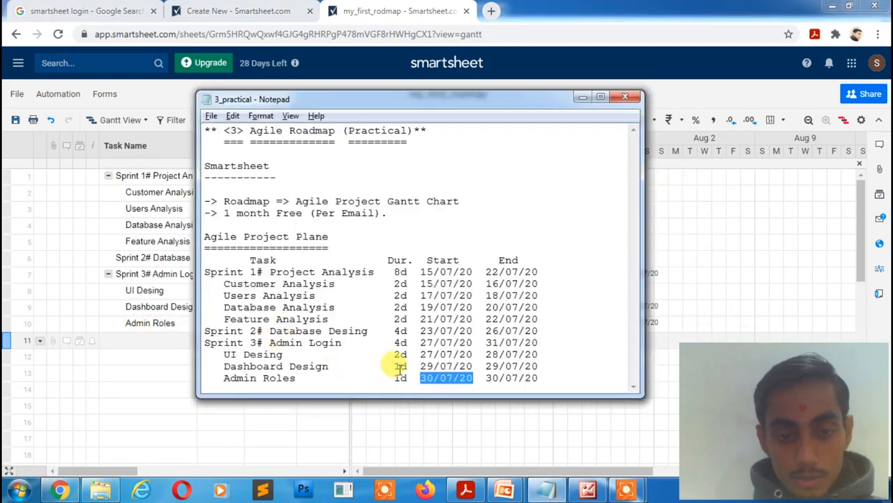
key(alt+Tab)
click(233, 309)
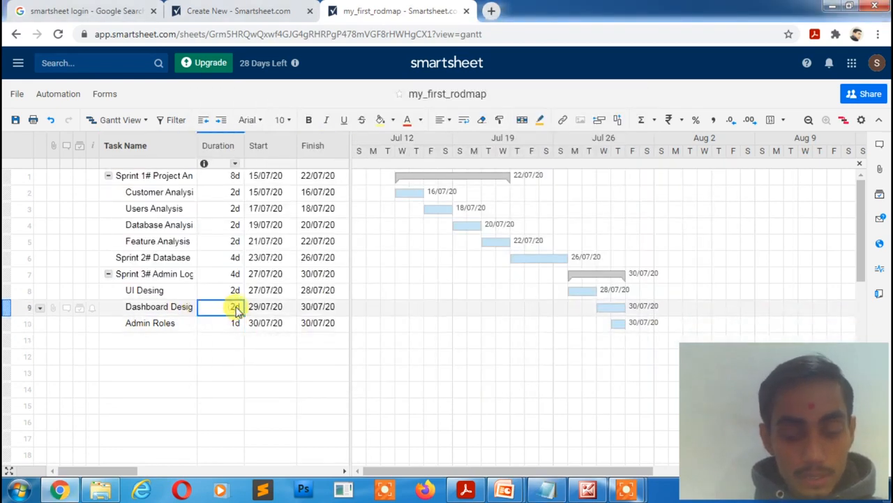
text(1)
key(Return)
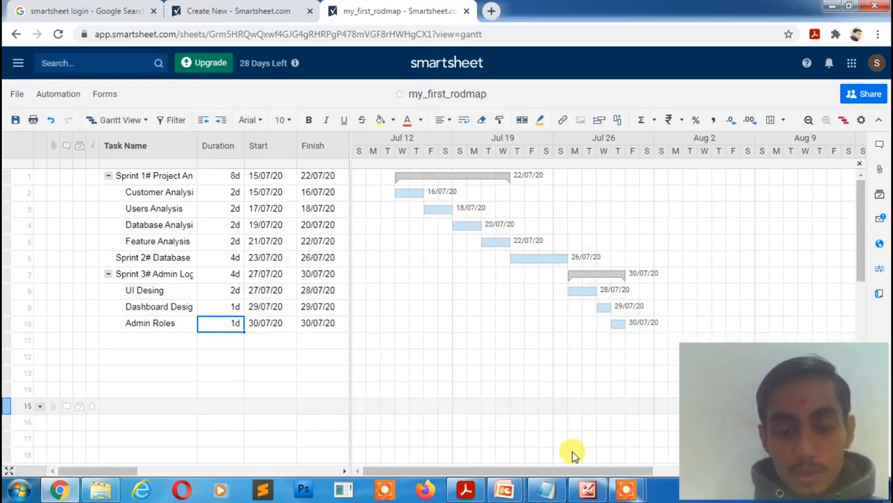
- Switch to Picture Manager and examine the reference Agile Roadmap and Agile Project Plan images, returning to the sheet
click(595, 491)
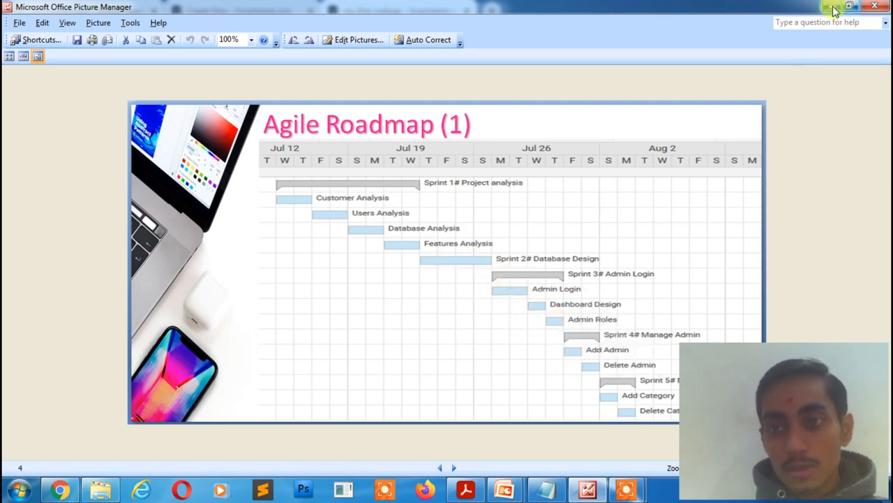
click(60, 487)
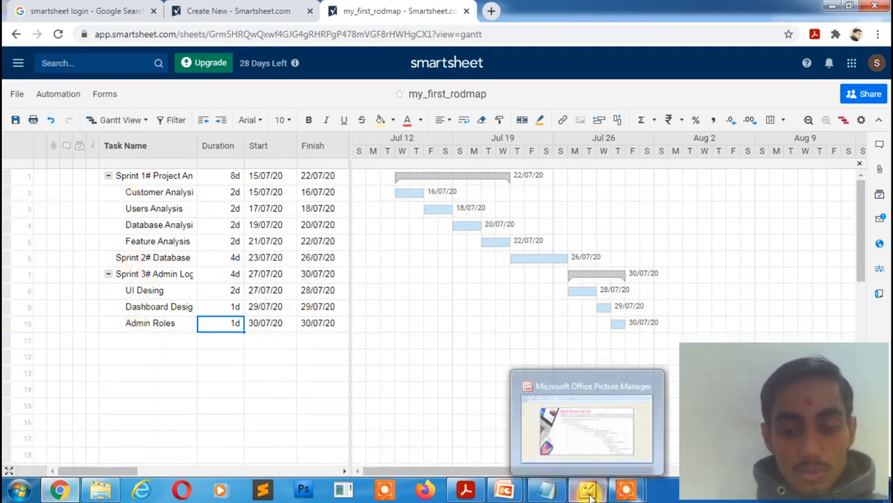
click(543, 408)
key(Left)
key(Left)
key(Left)
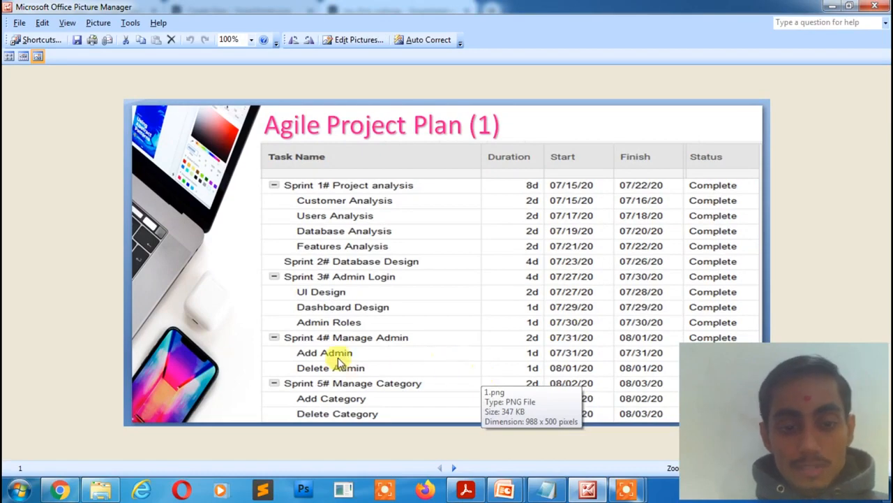
key(Right)
key(Right)
key(Right)
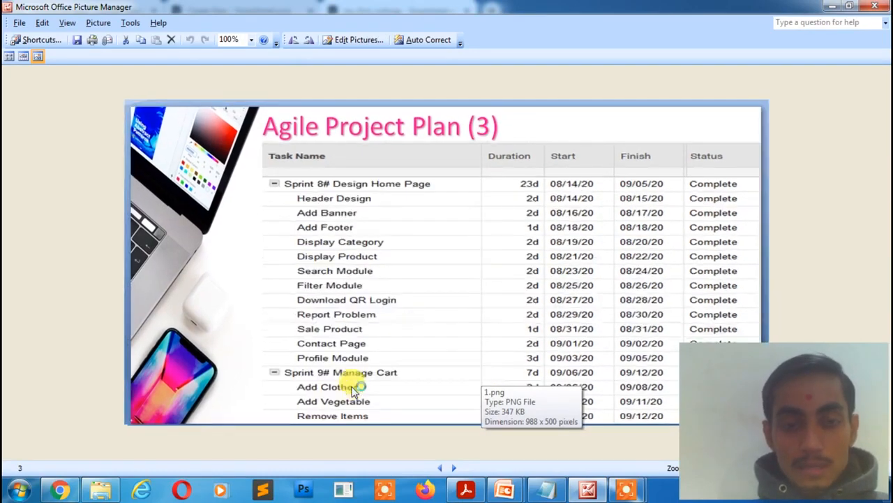
click(832, 6)
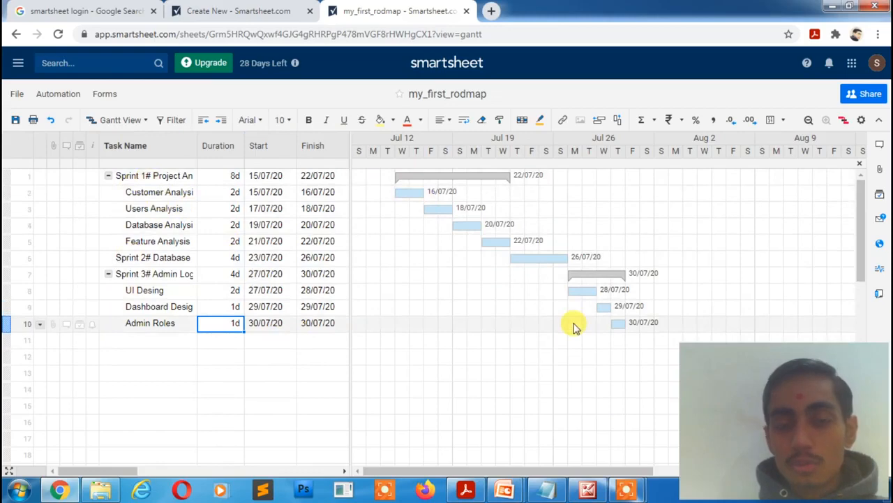
- Open the project settings and confirm all seven days, including Saturday and Sunday, as working days
click(860, 120)
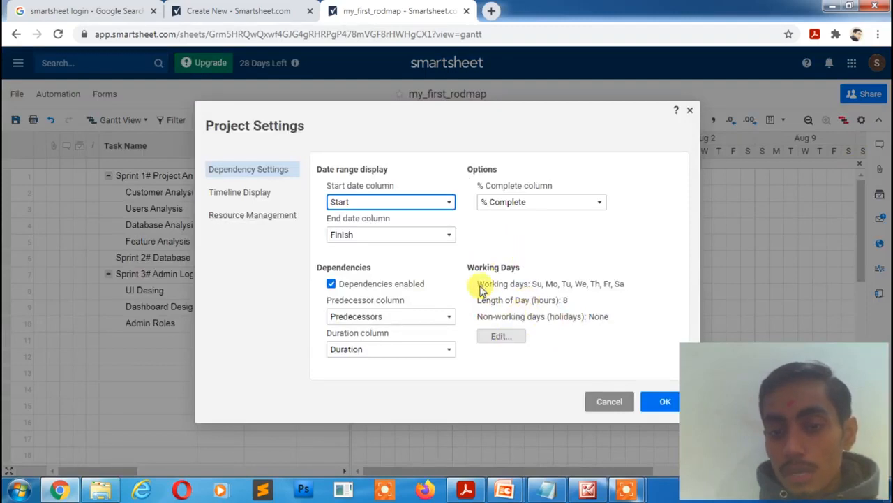
click(515, 337)
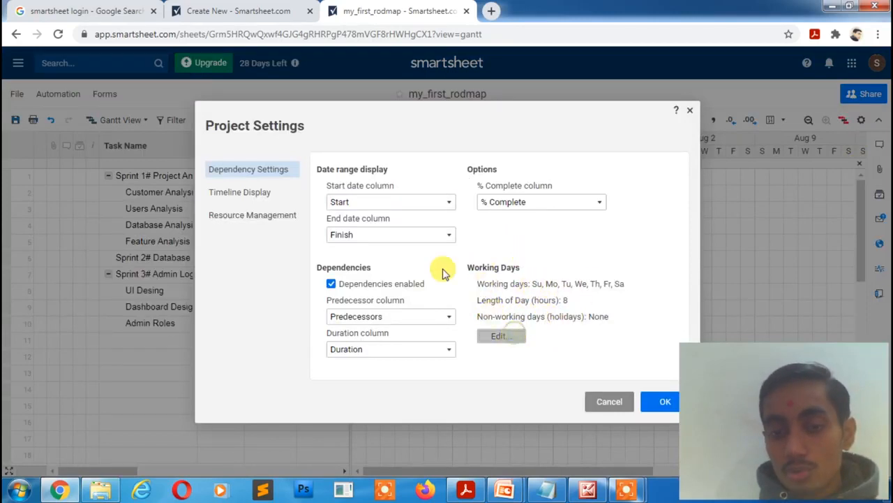
click(360, 210)
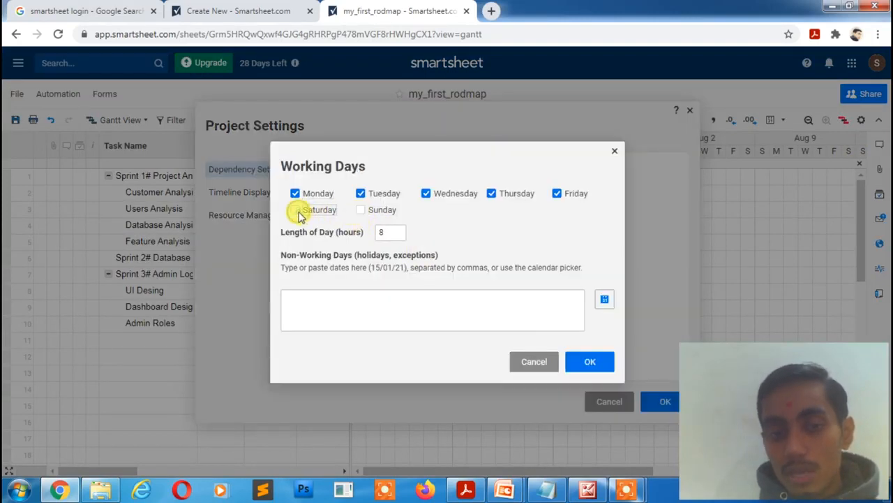
click(360, 209)
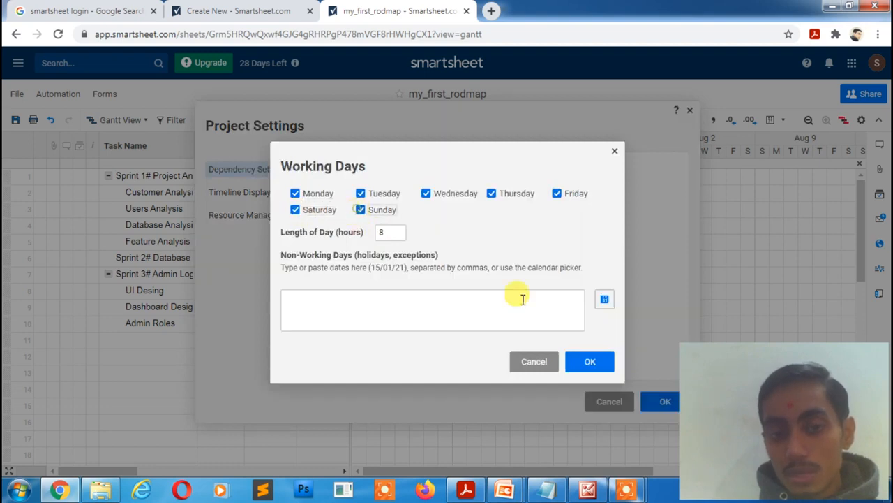
click(590, 361)
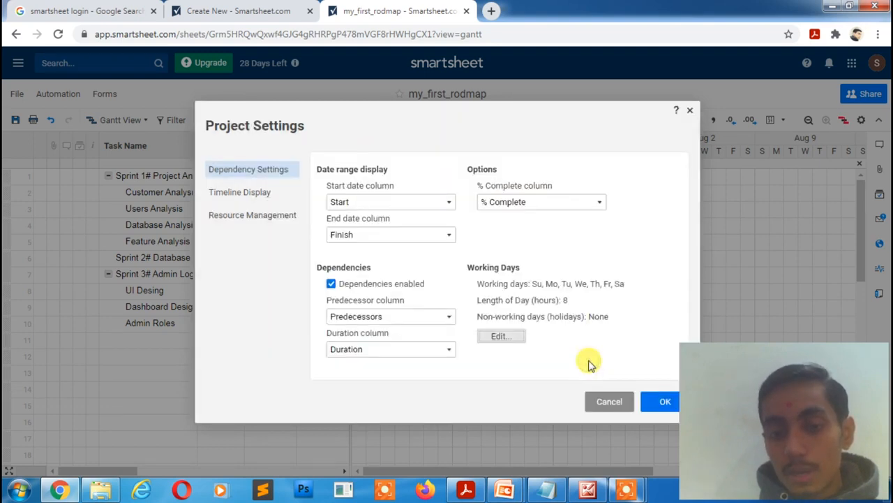
- Set the Gantt timeline's display label to Task Name and apply the project settings
click(254, 199)
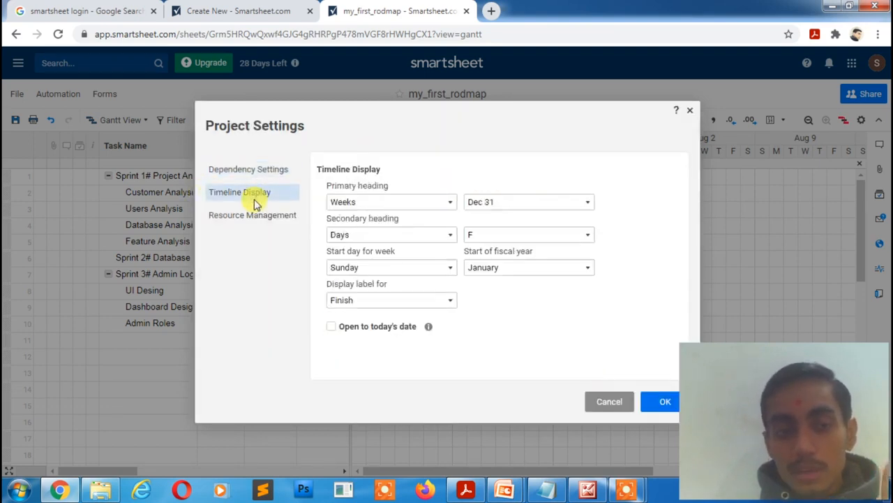
click(391, 299)
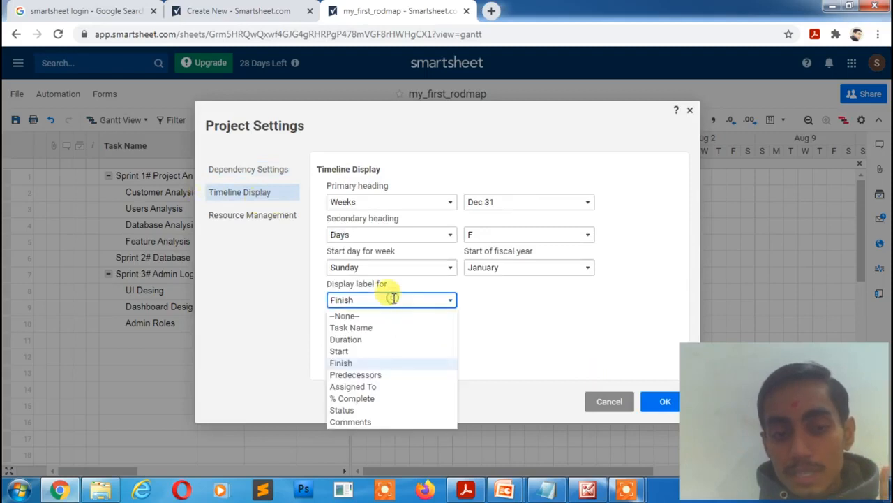
click(359, 329)
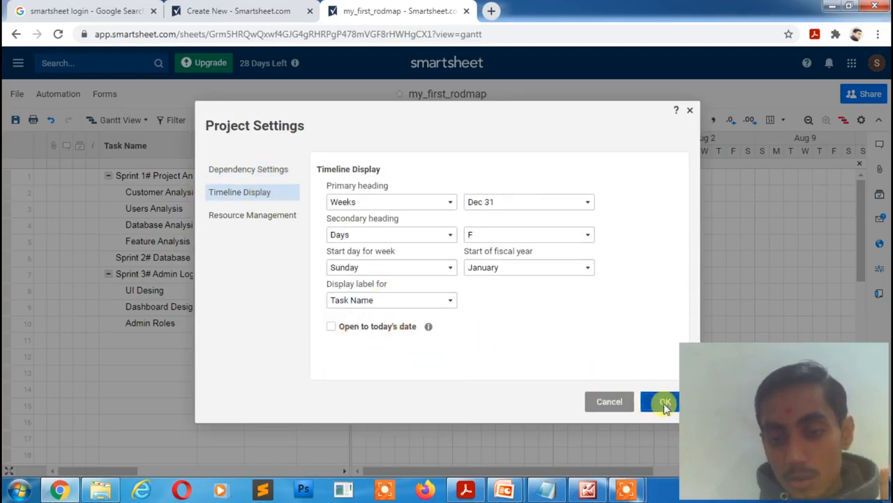
click(665, 402)
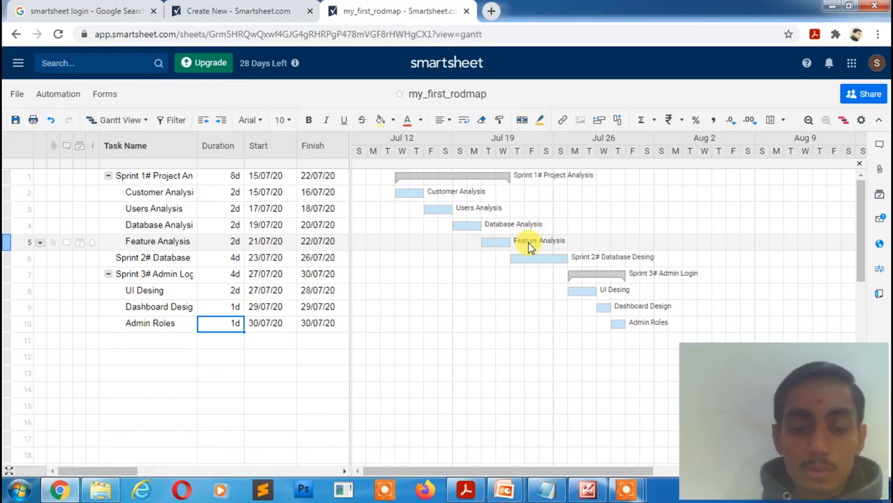
- Switch to Picture Manager and view the reference roadmap images from Agile Roadmap (1) to Agile Roadmap (3)
click(587, 488)
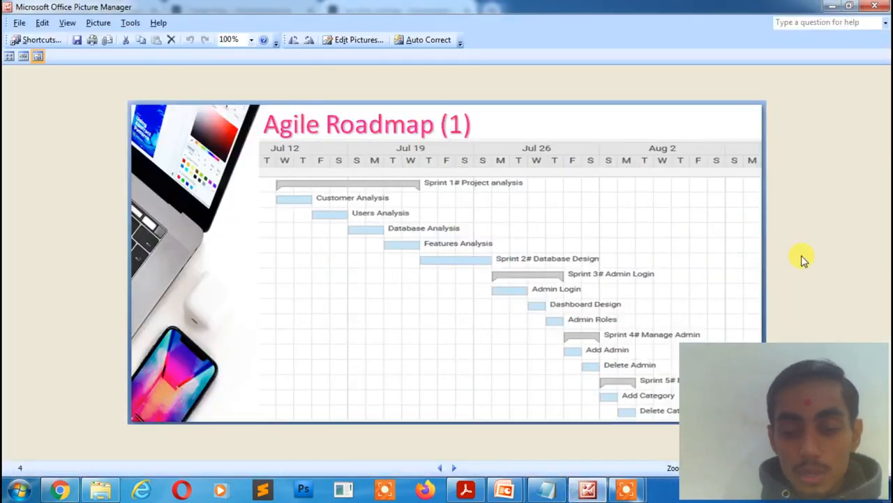
key(Right)
key(Right)
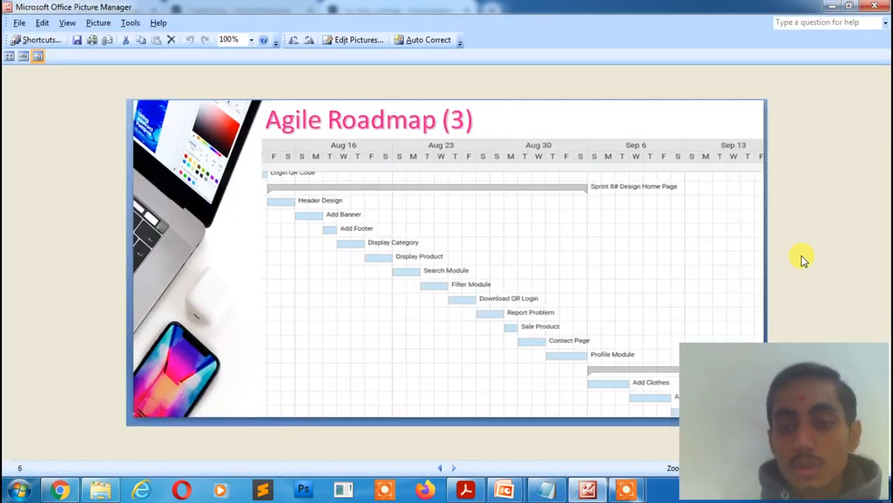